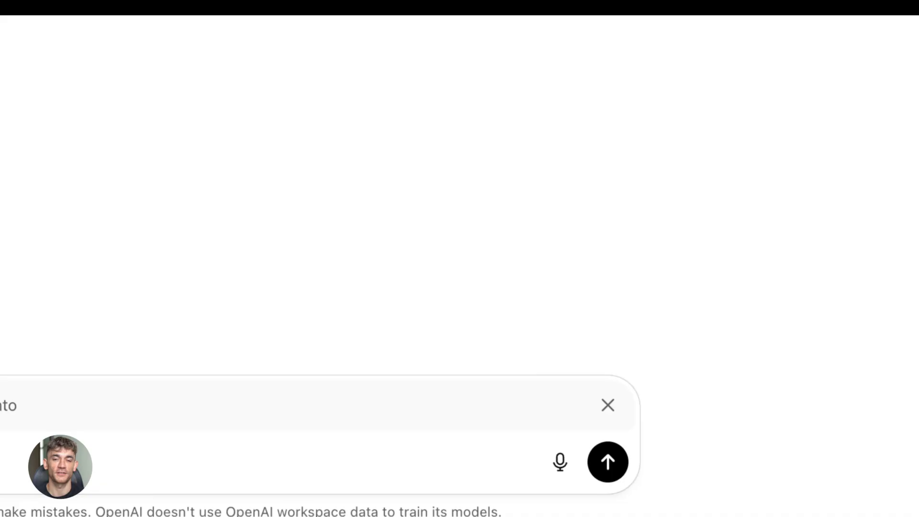
Step: Send a follow-up saying you have a cat, then start a Canva outline-to-deck prompt
type("i forgot to mention that i have a cat!")
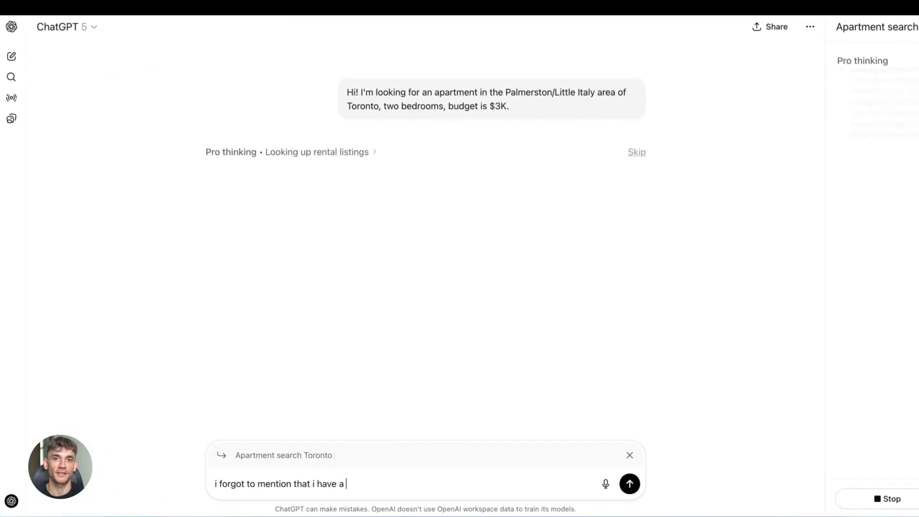
type(" so it needs to be pet-friendly")
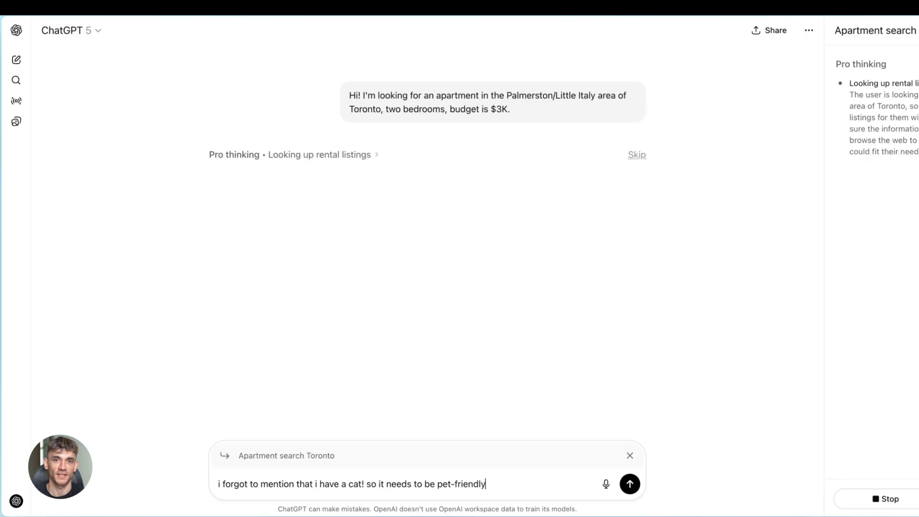
key("Return")
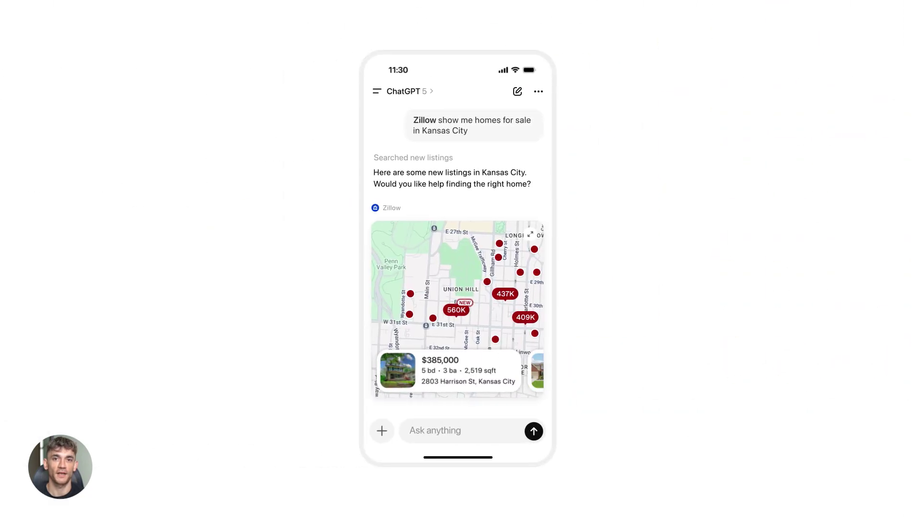
type("Within walking distance to a park")
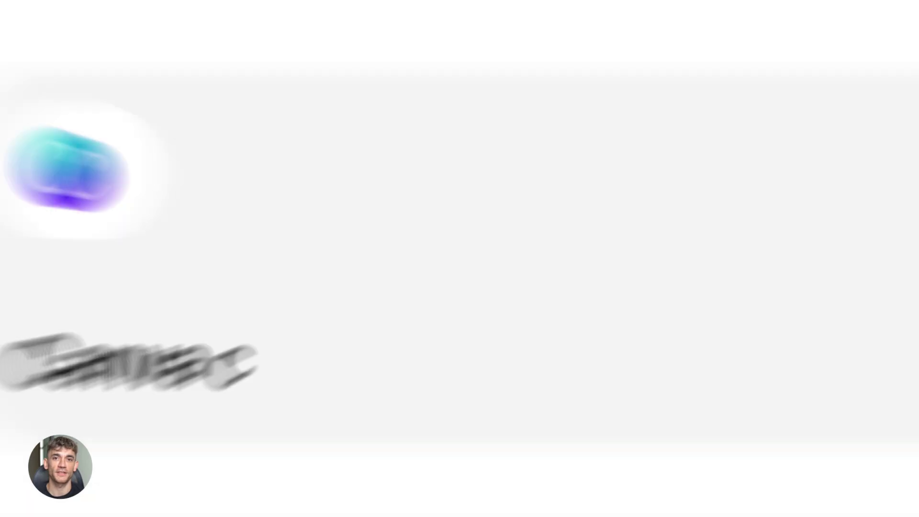
type("can you turn this outline into a d")
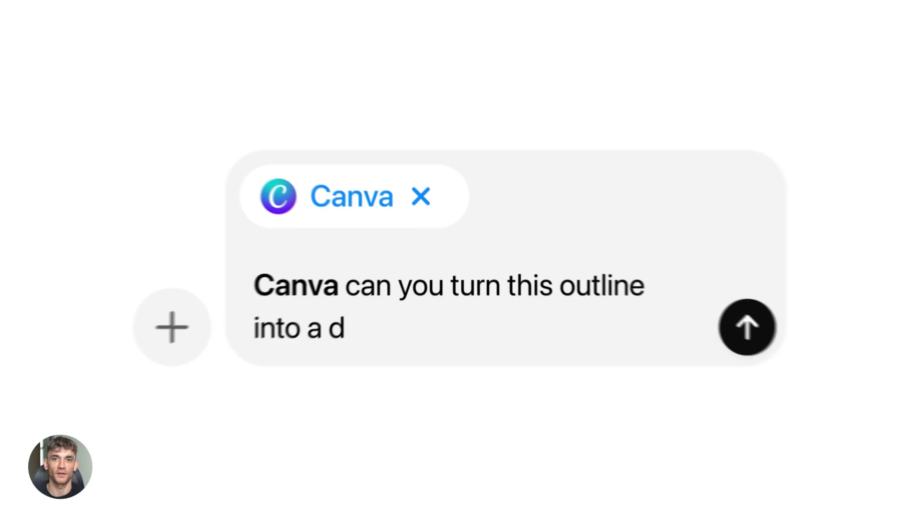
type("eck")
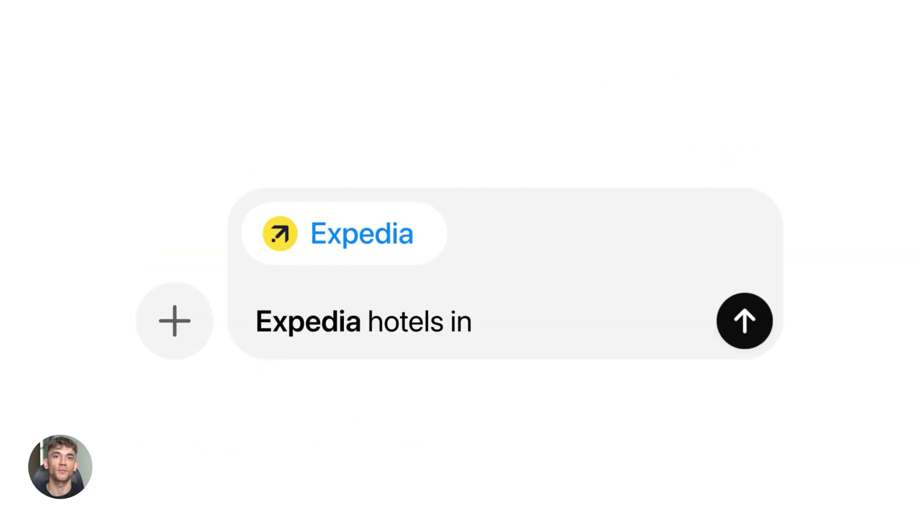
Step: Request a technical performance audit of the woman in the yellow hat, then scroll the reply
type("Chicago with a king bed for und")
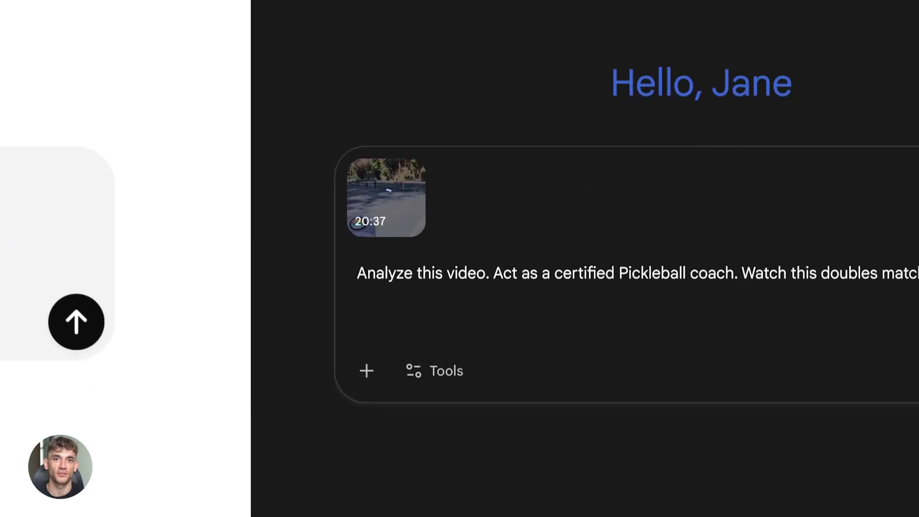
type("h and provide a technical performance audit for the woman in the yellow hat and knee brace, identifying any areas of improvement and specific exercises or drills to correct them.")
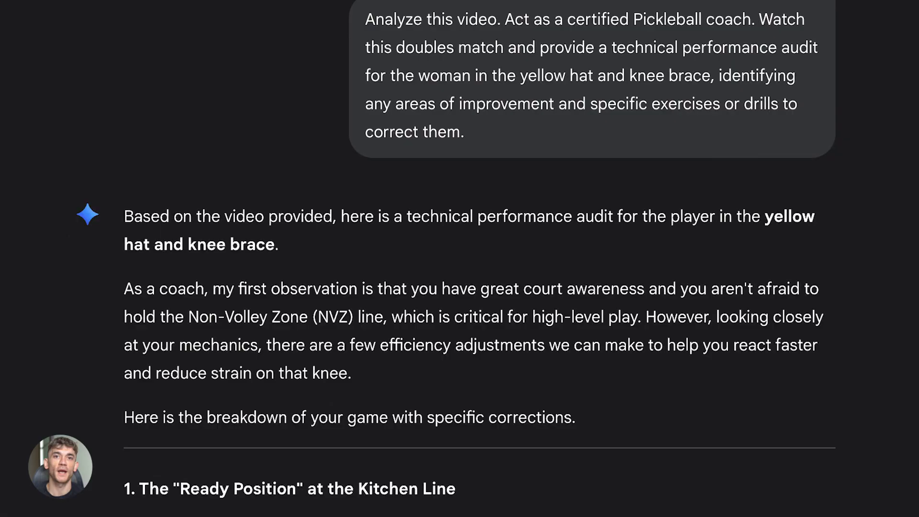
scroll(460, 258, "down", 3)
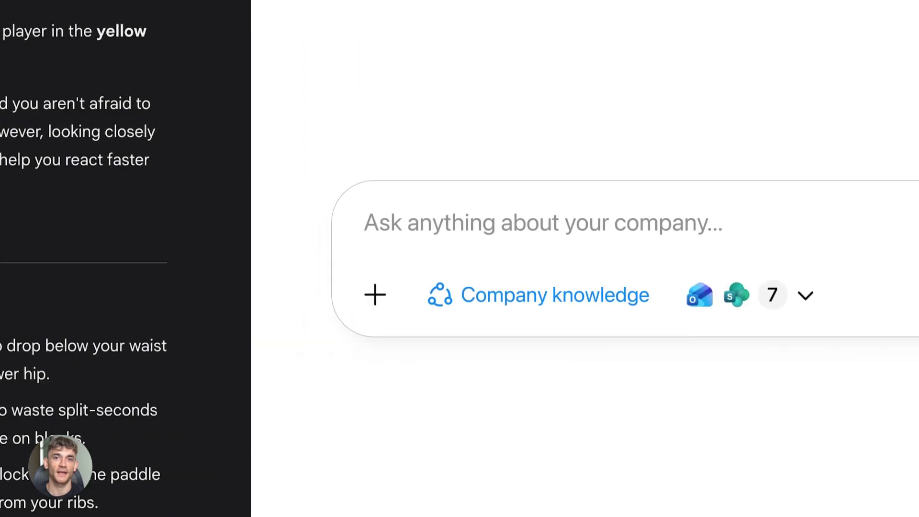
Step: Enter the company-performance catch-up and executive draft prompts, then select the multimodal analysis prompt text
type("Catch me up on company perform")
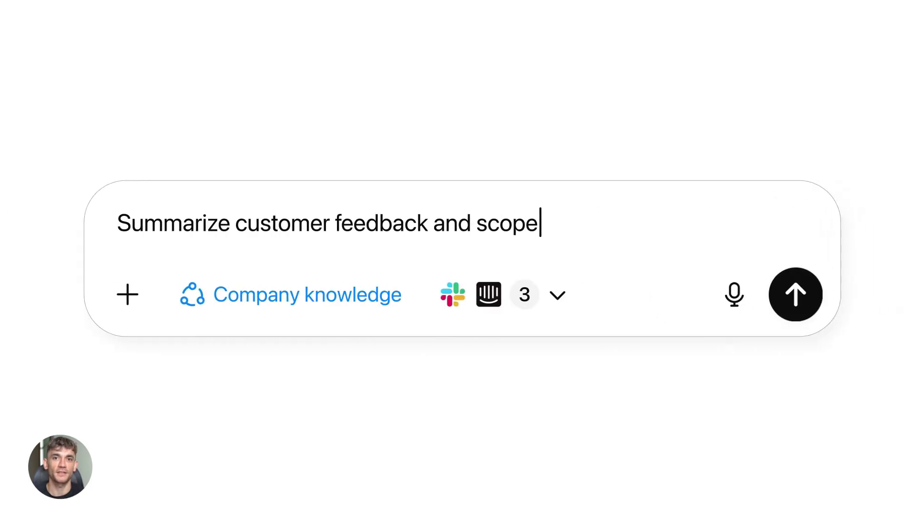
type("the next mobile release")
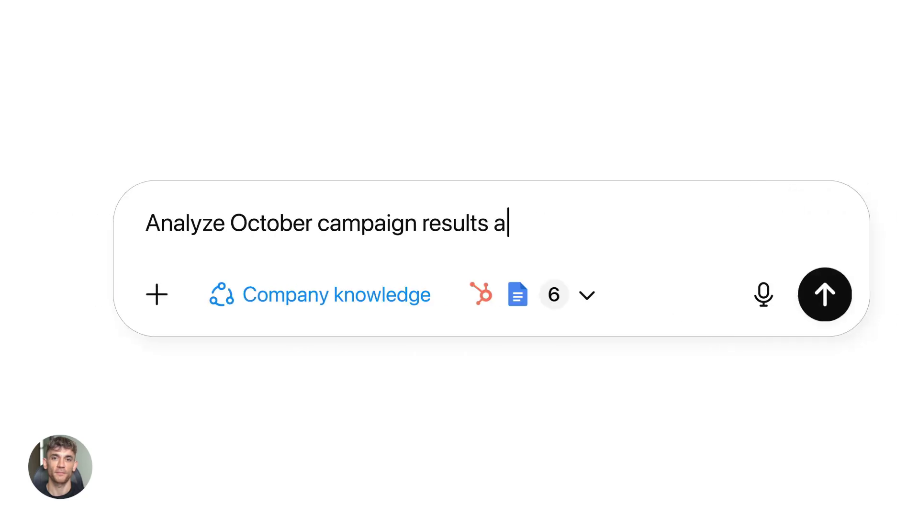
type("nd draft an exe")
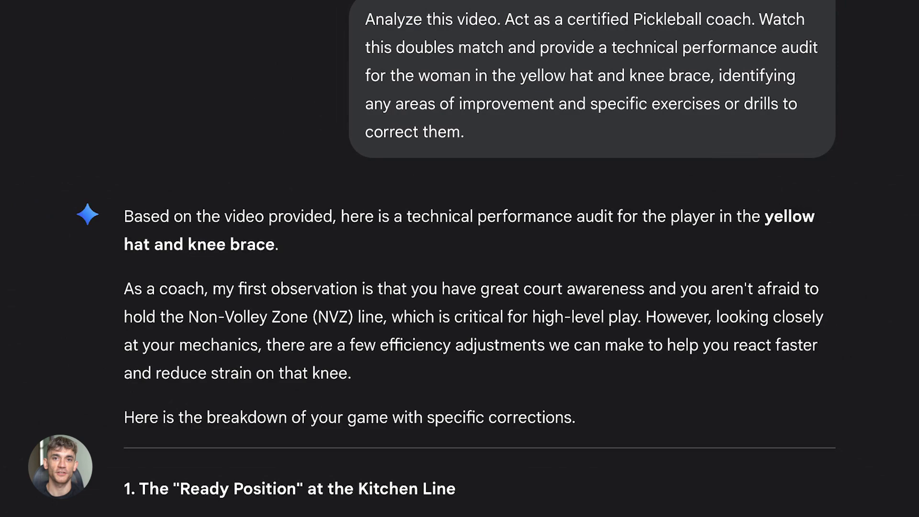
scroll(456, 258, "down", 4)
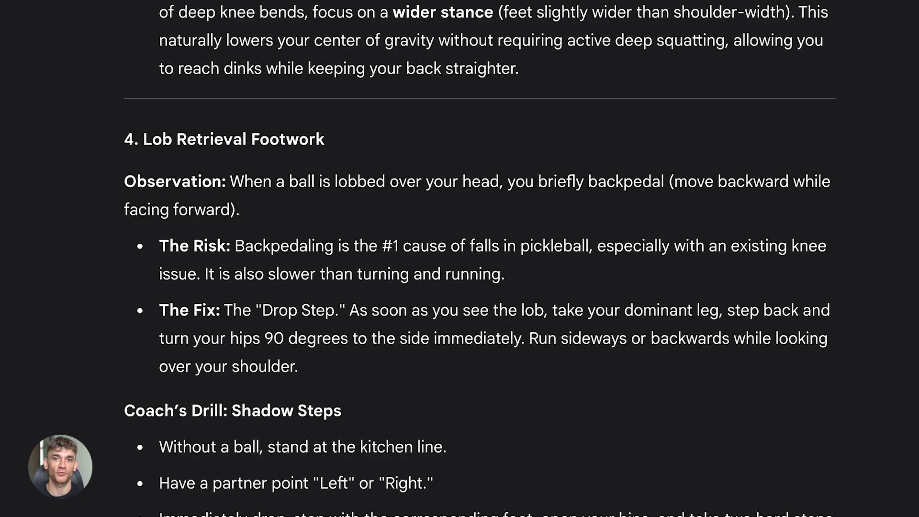
scroll(480, 259, "down", 3)
left_click_drag(160, 222, 587, 224)
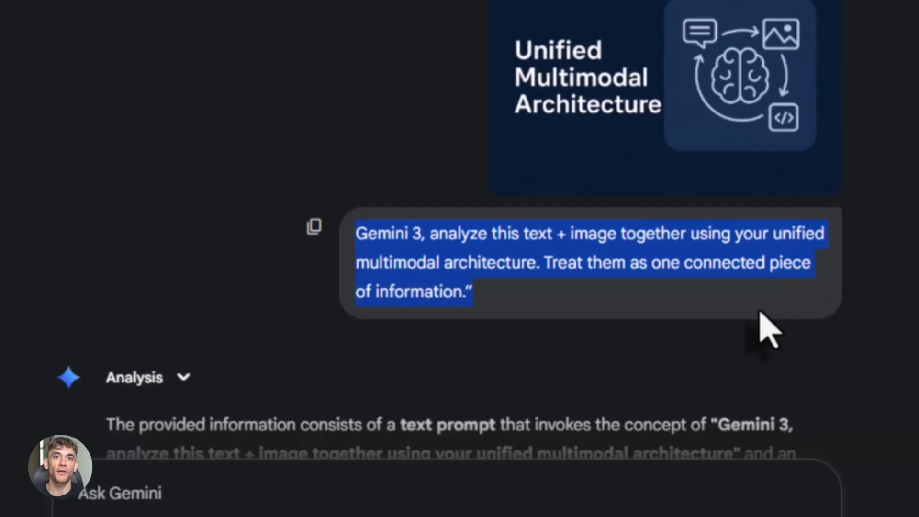
Step: Scroll through Gemini's unified text-and-image analysis of the my_variable = 5 code snippet
scroll(192, 364, "down", 4)
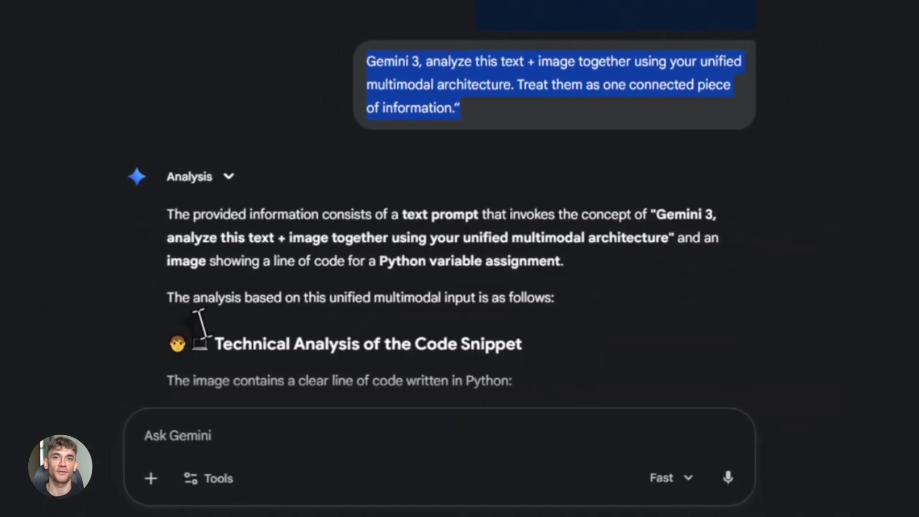
scroll(312, 278, "down", 2)
scroll(350, 268, "down", 2)
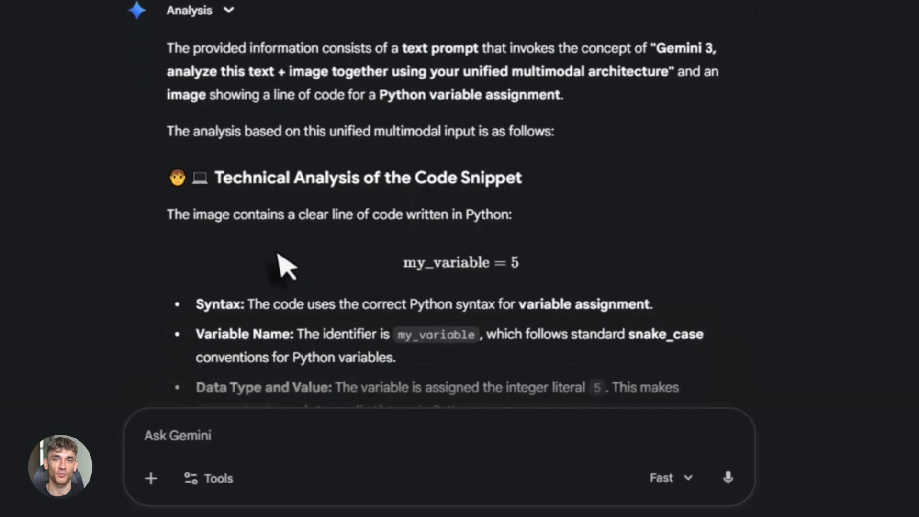
scroll(421, 287, "down", 2)
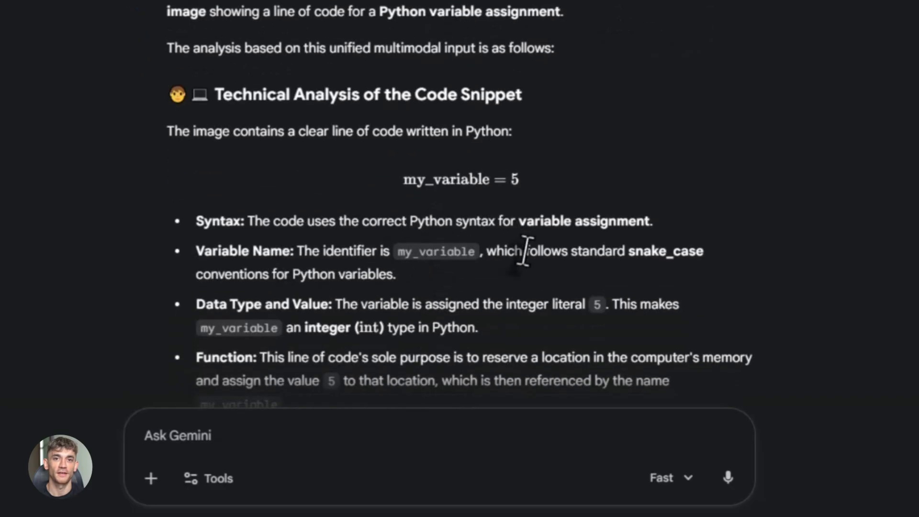
scroll(421, 263, "down", 4)
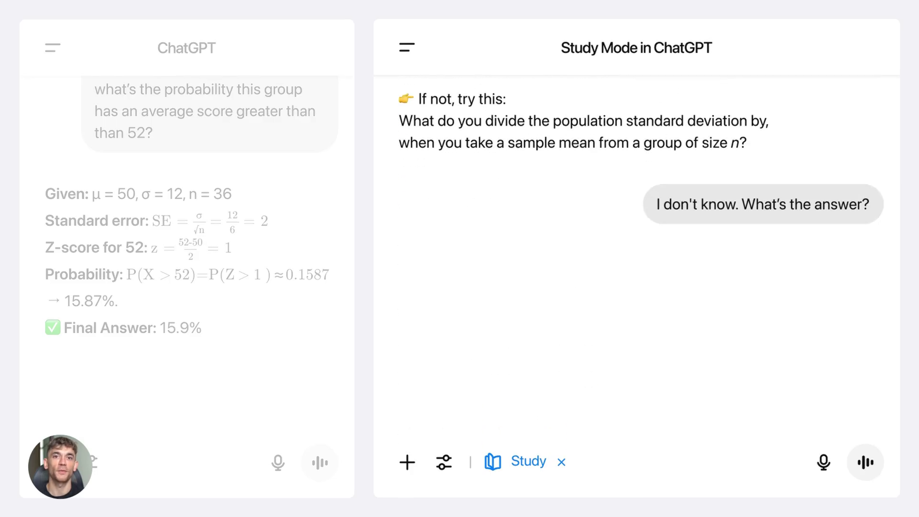
Step: Model 12-month MRR for 10,000 subscribers at $25/month across 6%, 5%, 4% churn, viewing the chart
type("000 subscribers at $25/month with 6% churn. Model the 12-month impact on MRR if churn drops to 5% or 4% using three levers: better onboarding, annual discount, and win-back ema")
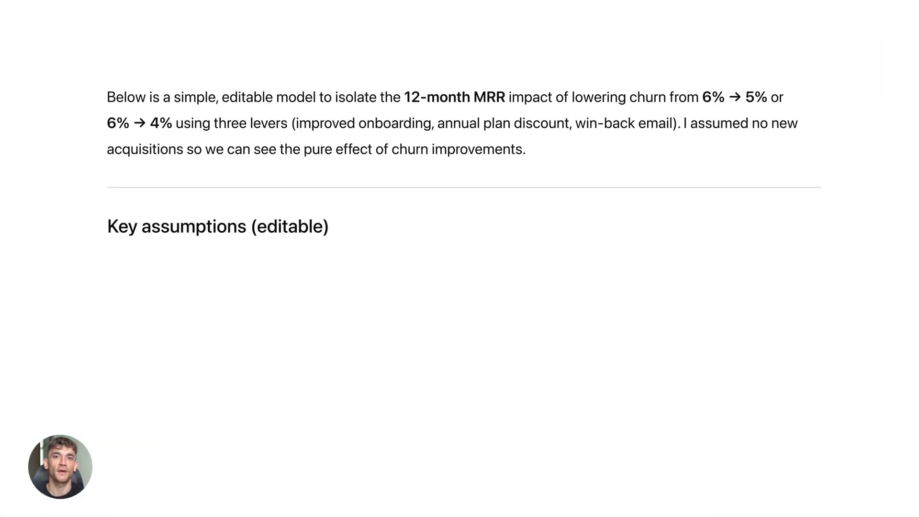
scroll(464, 258, "down", 15)
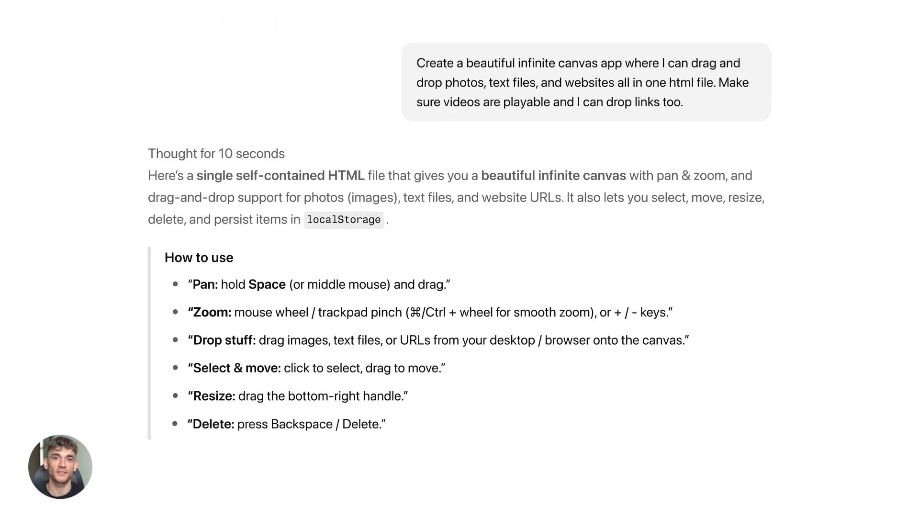
scroll(460, 259, "down", 15)
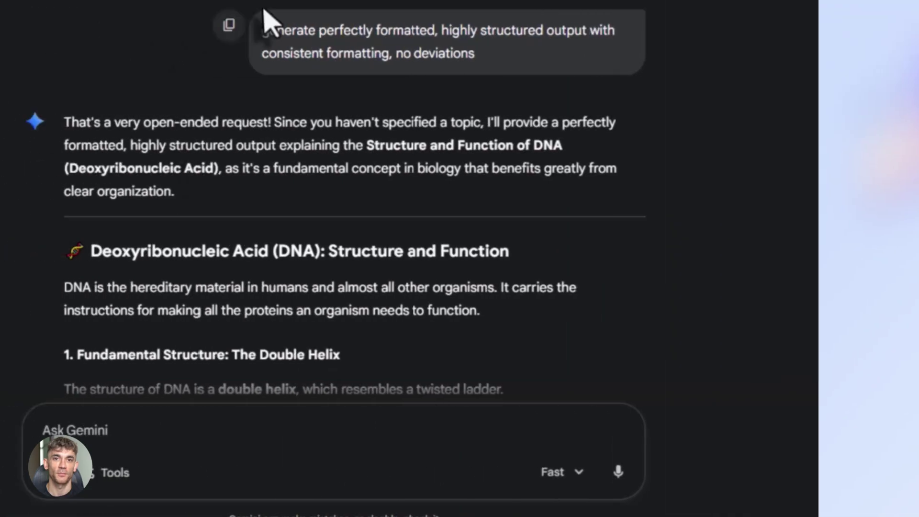
Step: Select the formatting prompt and DNA heading, then scroll past the helix image to the base-pairing table
left_click_drag(385, 31, 697, 65)
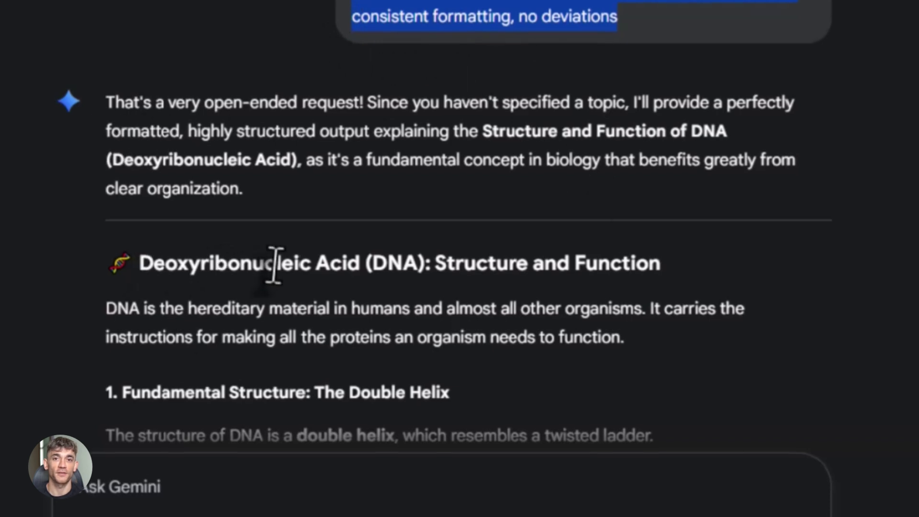
left_click(138, 263)
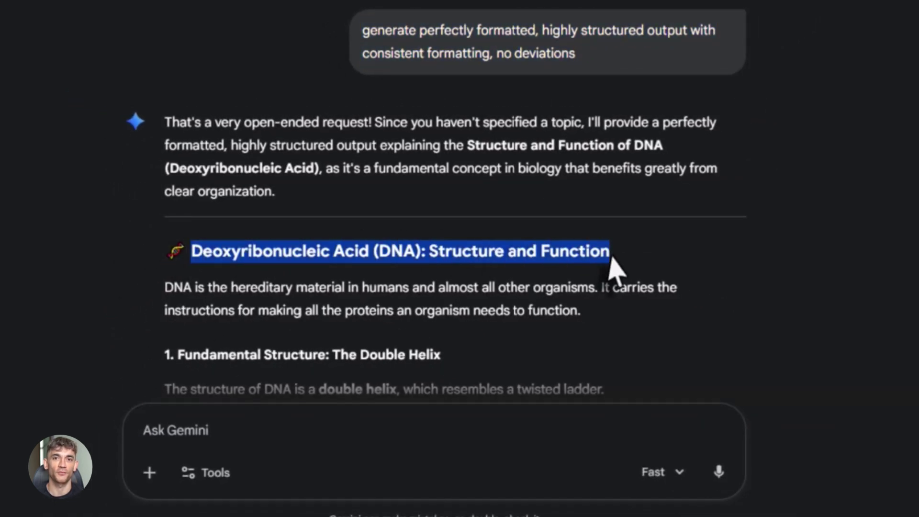
scroll(325, 288, "down", 2)
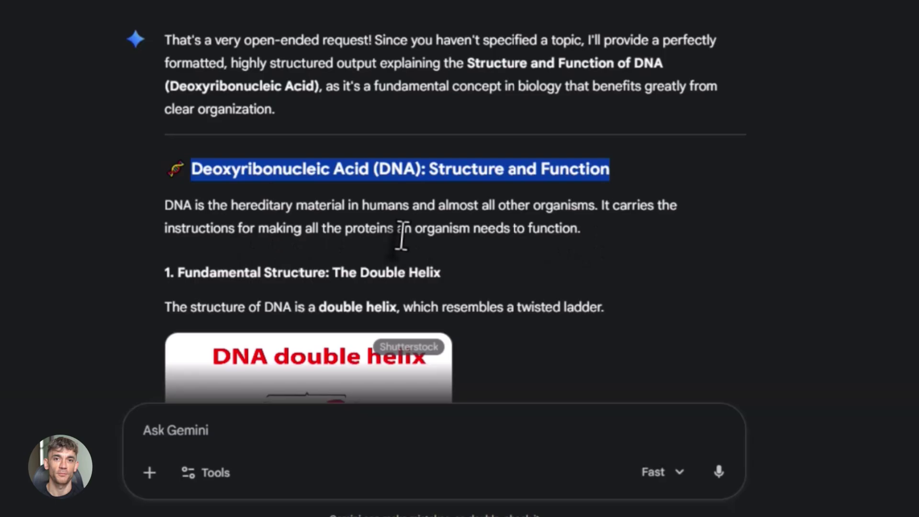
scroll(270, 283, "down", 5)
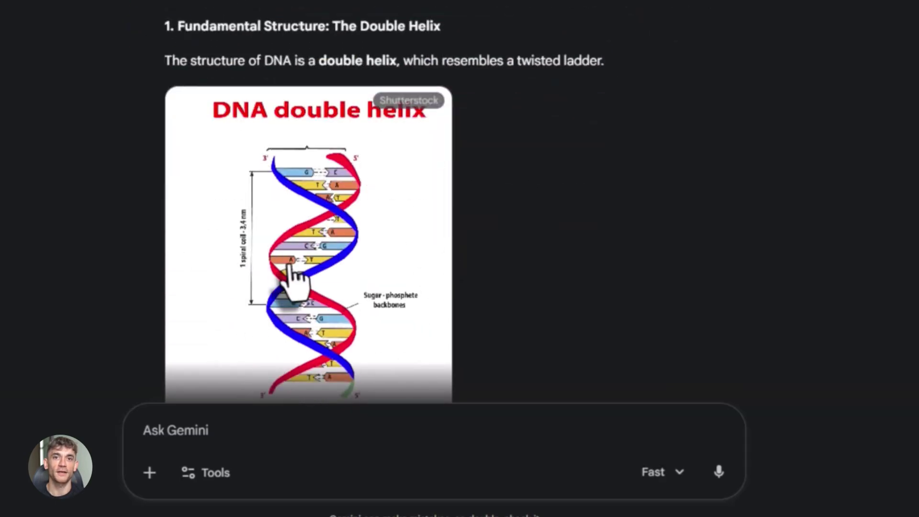
scroll(290, 273, "down", 8)
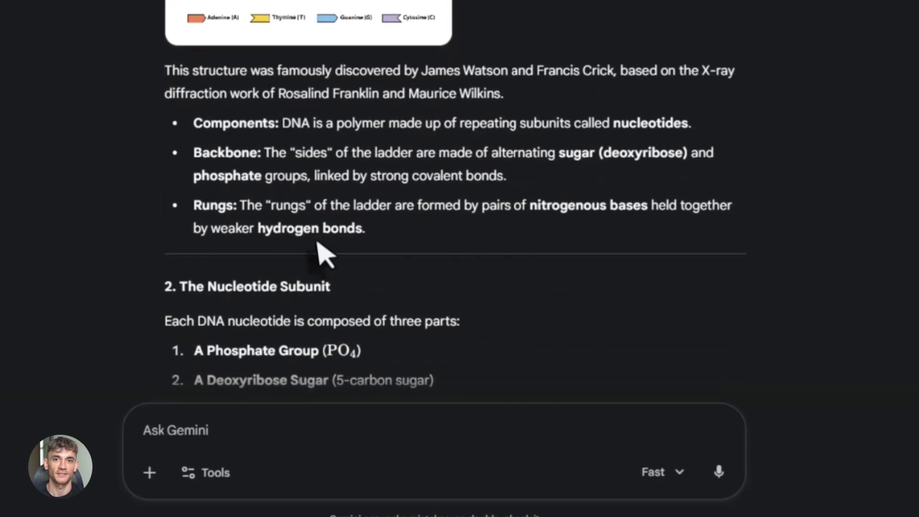
scroll(322, 184, "down", 2)
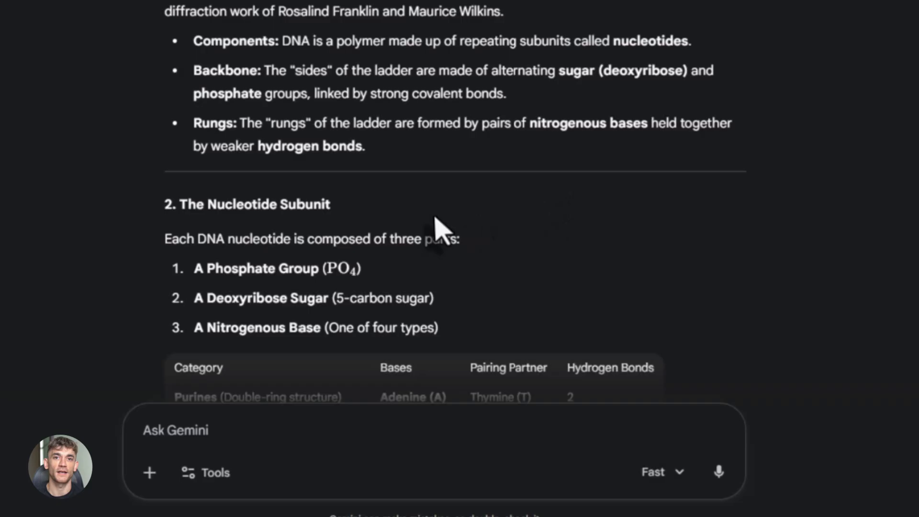
scroll(439, 230, "down", 5)
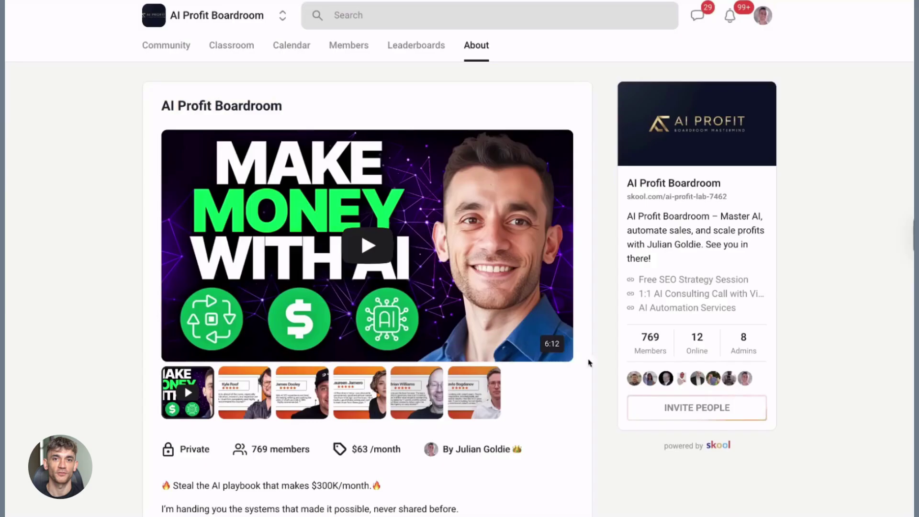
Step: Open the community classroom and the N8N Templates & Workflows course
left_click(232, 45)
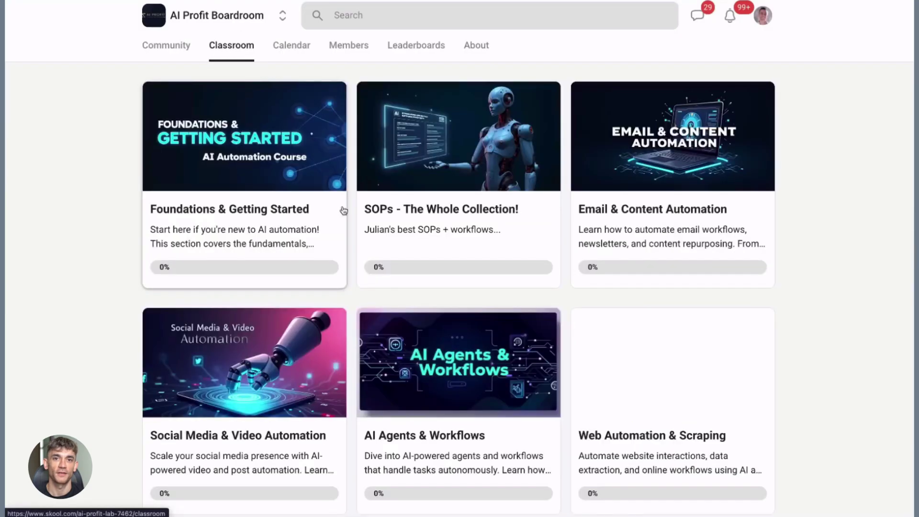
scroll(617, 290, "down", 3)
scroll(618, 290, "down", 2)
left_click(657, 361)
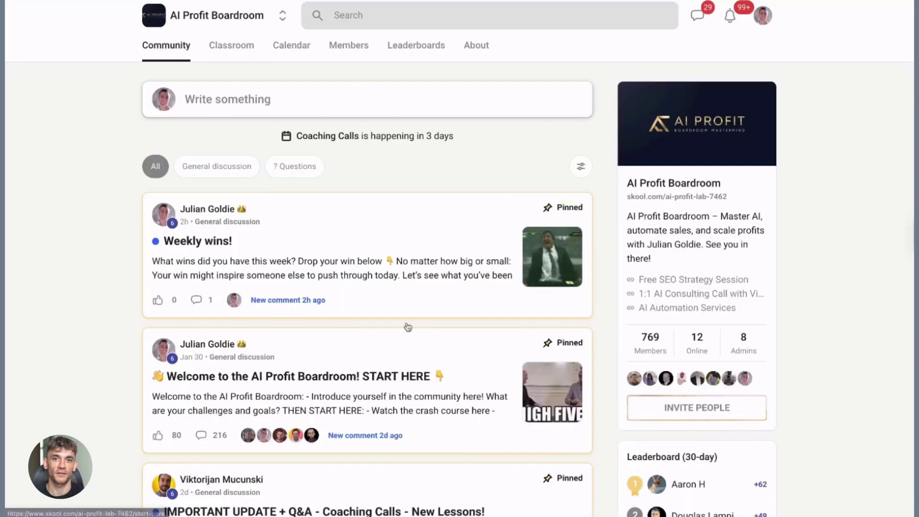
Step: Glance at the Weekly wins post, then open the Welcome START HERE post and scroll its comments
left_click(401, 241)
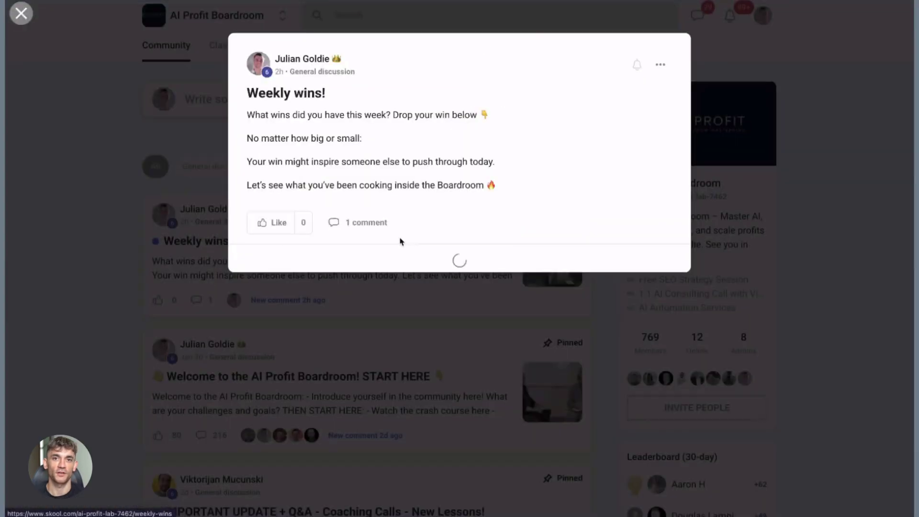
key("Escape")
scroll(387, 239, "down", 1)
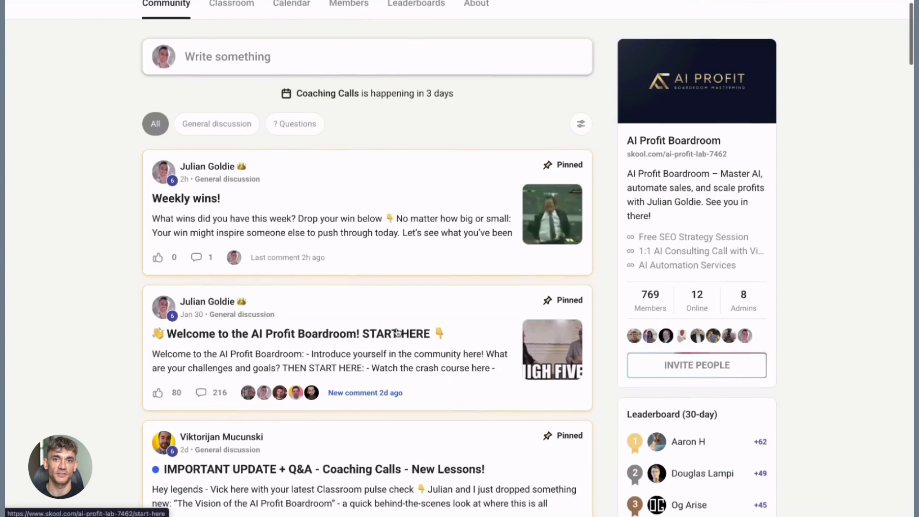
left_click(297, 330)
scroll(404, 220, "down", 6)
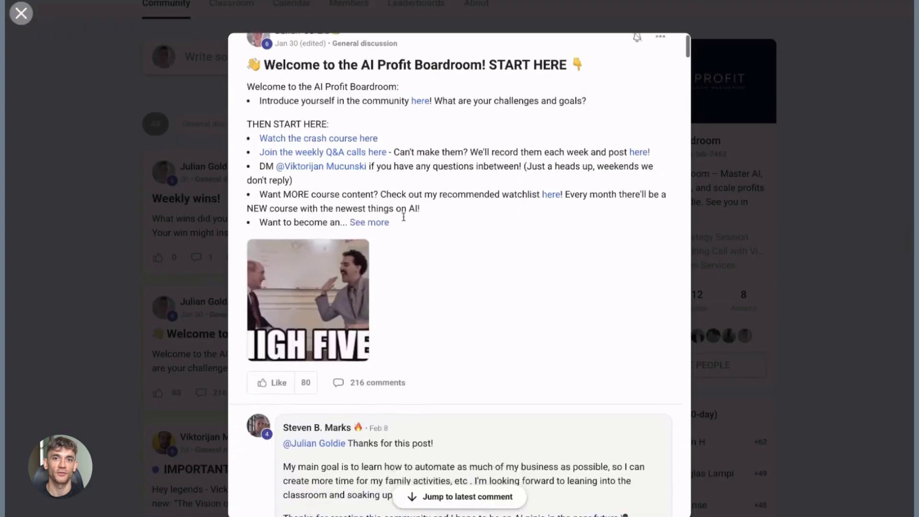
scroll(404, 220, "down", 6)
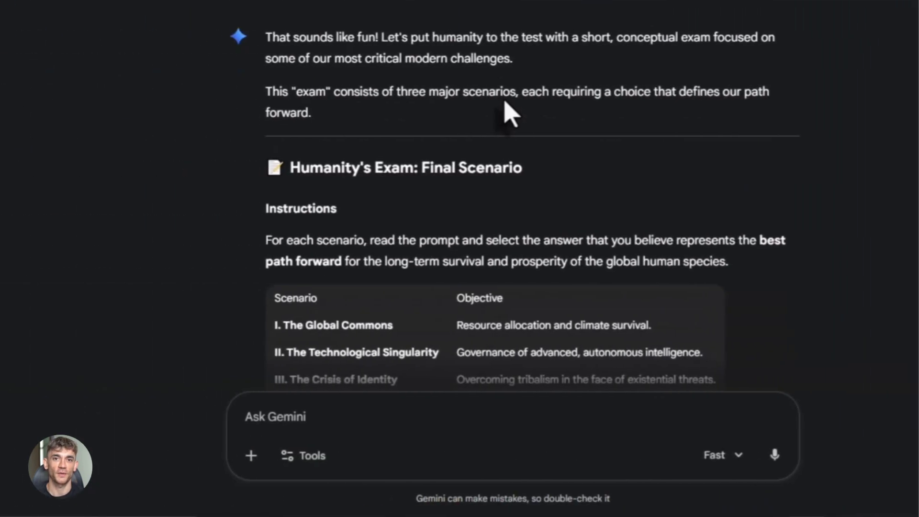
scroll(508, 114, "down", 2)
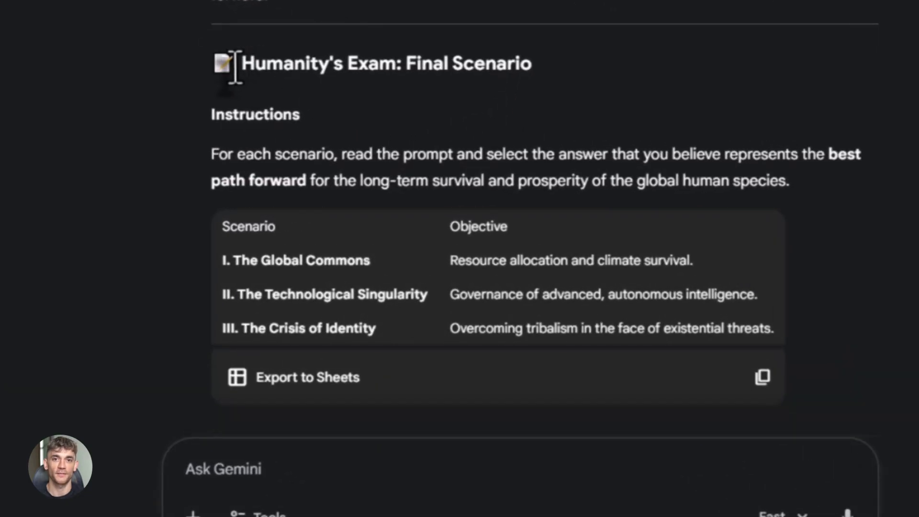
scroll(330, 148, "down", 2)
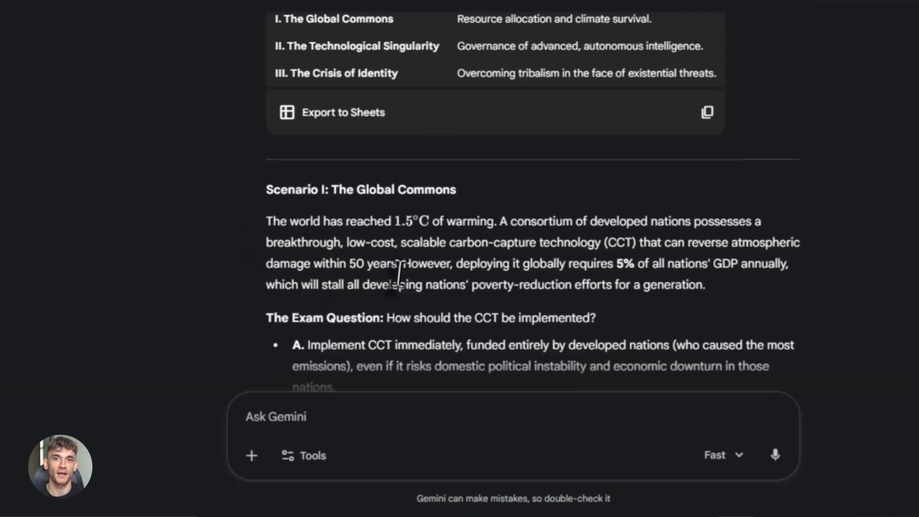
scroll(249, 235, "down", 2)
scroll(550, 158, "down", 4)
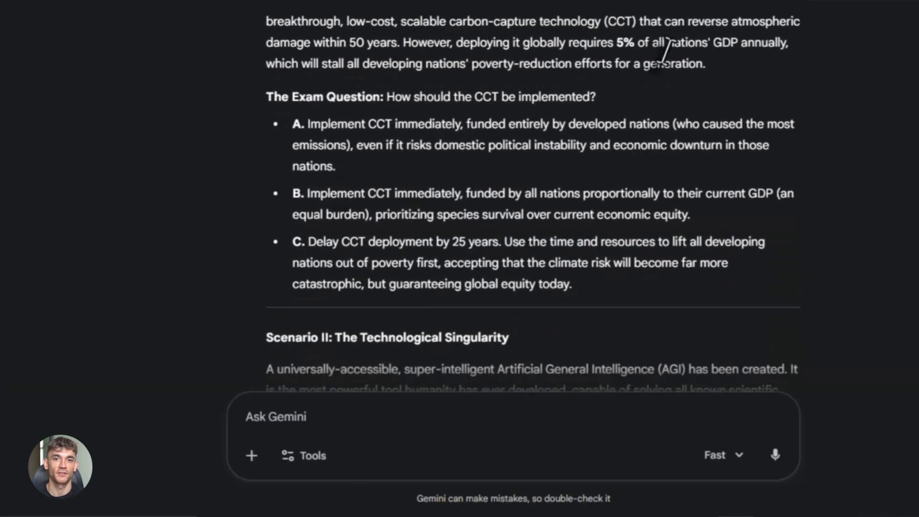
scroll(475, 216, "down", 2)
scroll(475, 216, "down", 4)
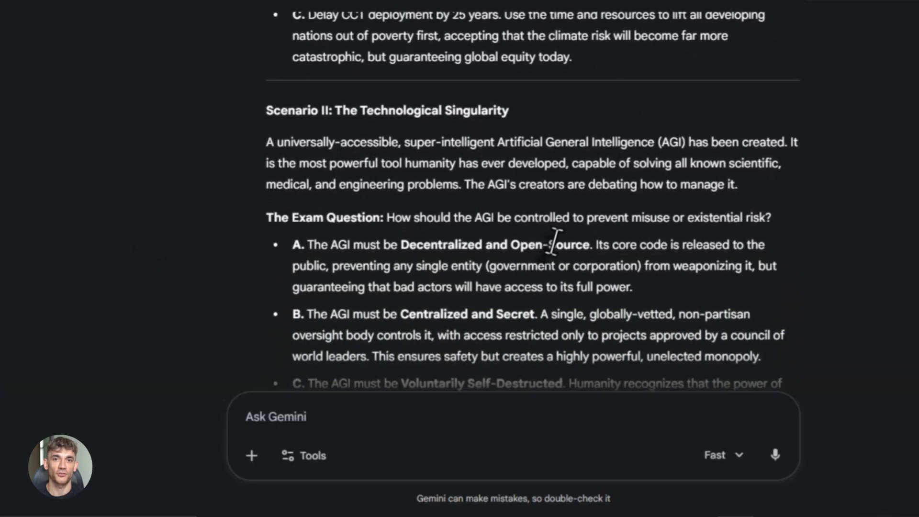
scroll(263, 230, "down", 2)
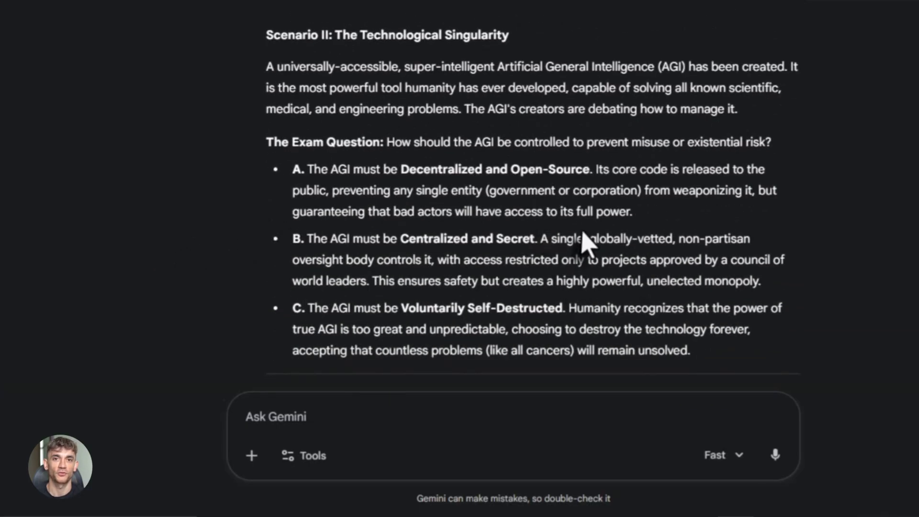
scroll(584, 236, "down", 4)
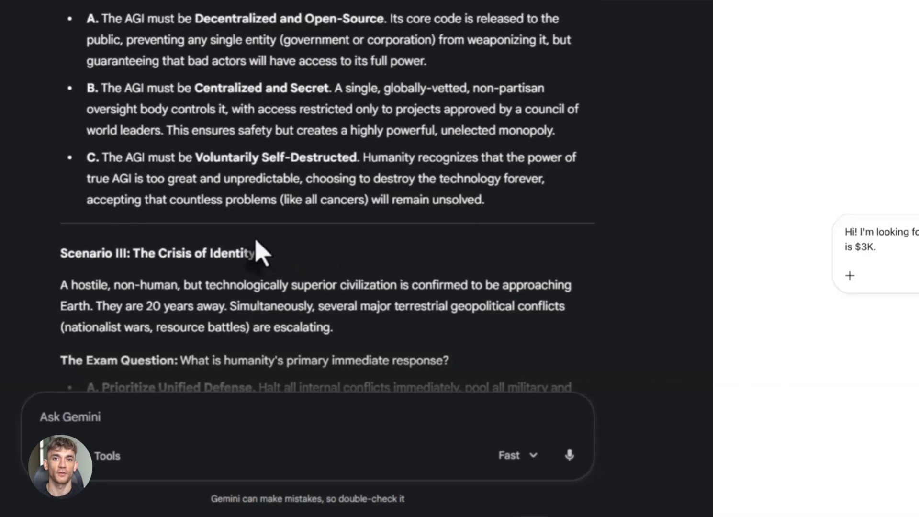
Step: Send the Toronto two-bedroom request, then follow up that you have a cat that must be allowed
key("Return")
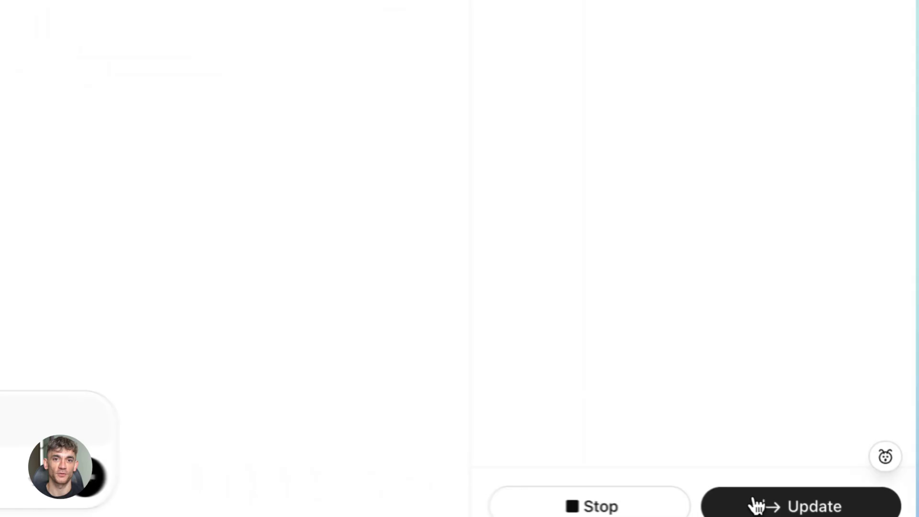
key("ctrl+v")
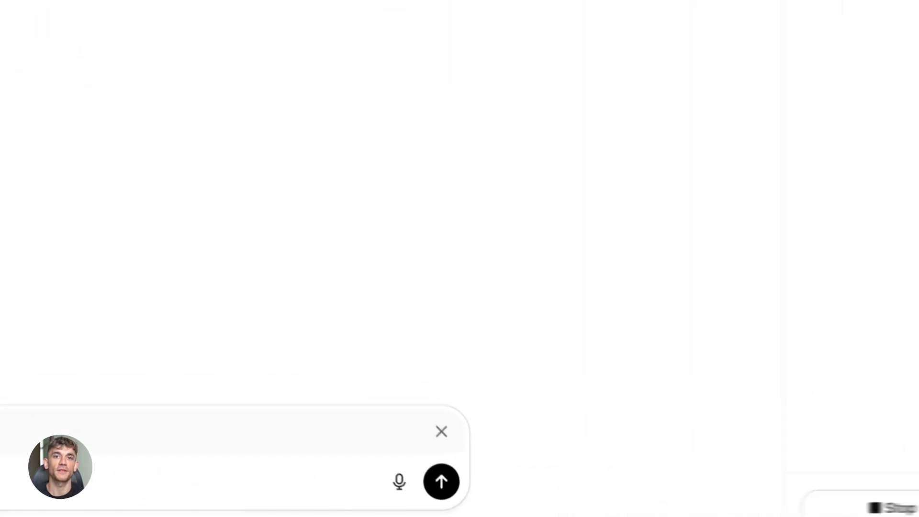
type("ave a cat! so it needs to be pet-friendly")
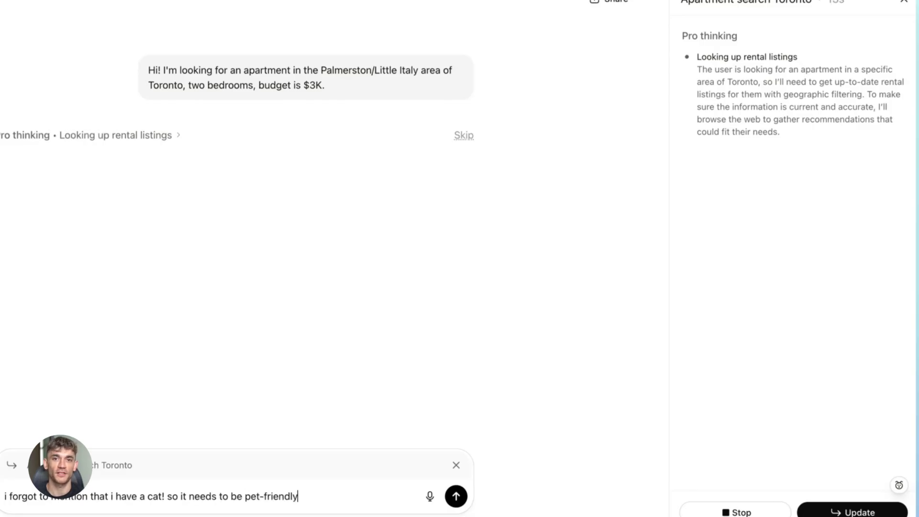
key("Return")
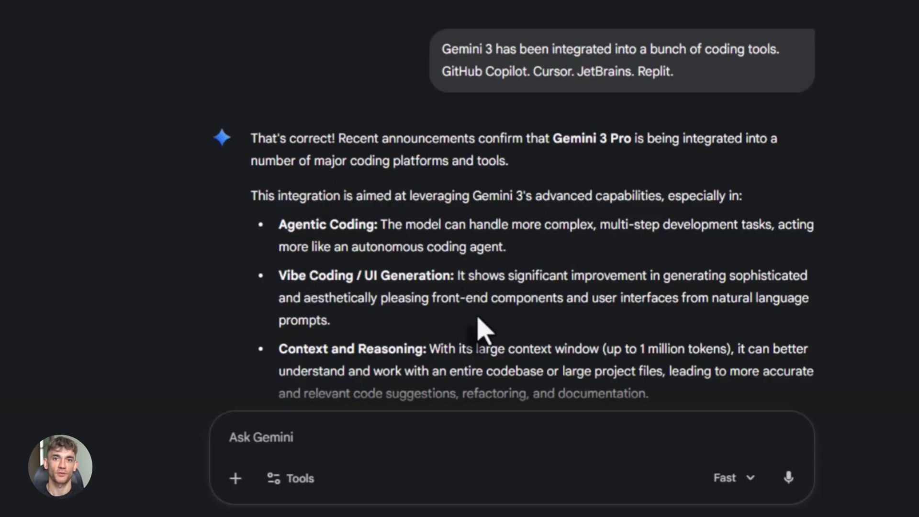
Step: Scroll to the Platforms section and highlight the GitHub Copilot bullet, then the Cursor bullet
scroll(479, 320, "down", 3)
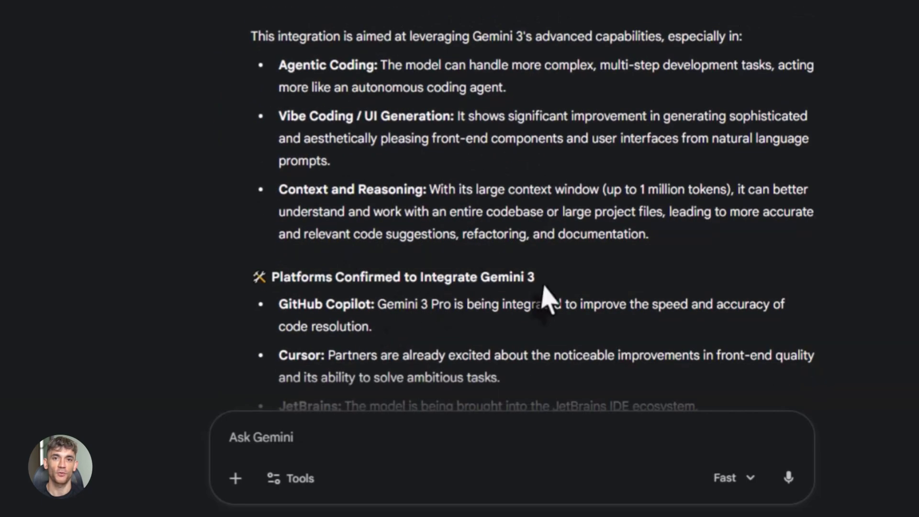
scroll(443, 328, "down", 2)
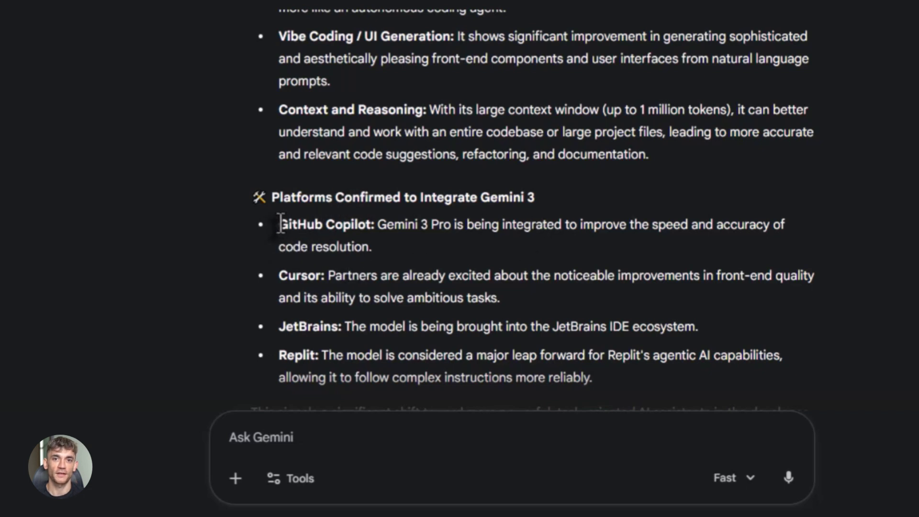
left_click_drag(281, 224, 810, 231)
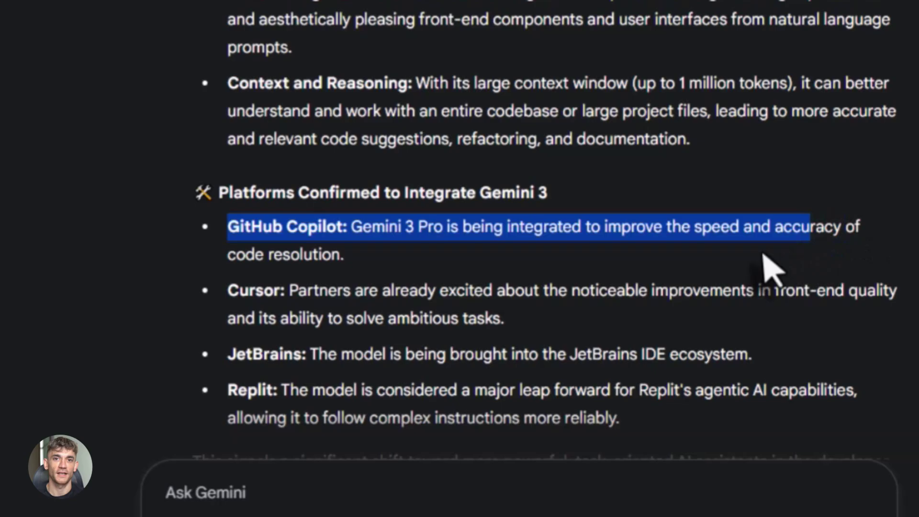
left_click_drag(766, 268, 747, 271)
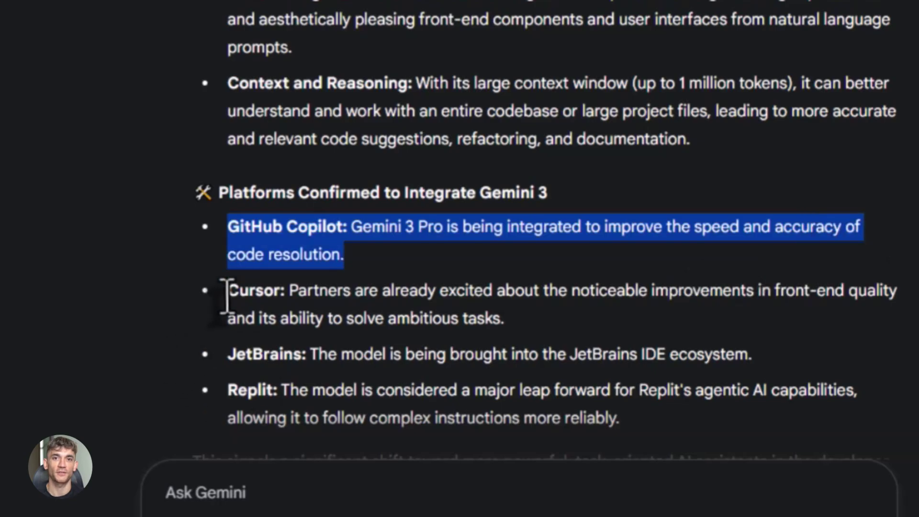
left_click_drag(228, 291, 900, 330)
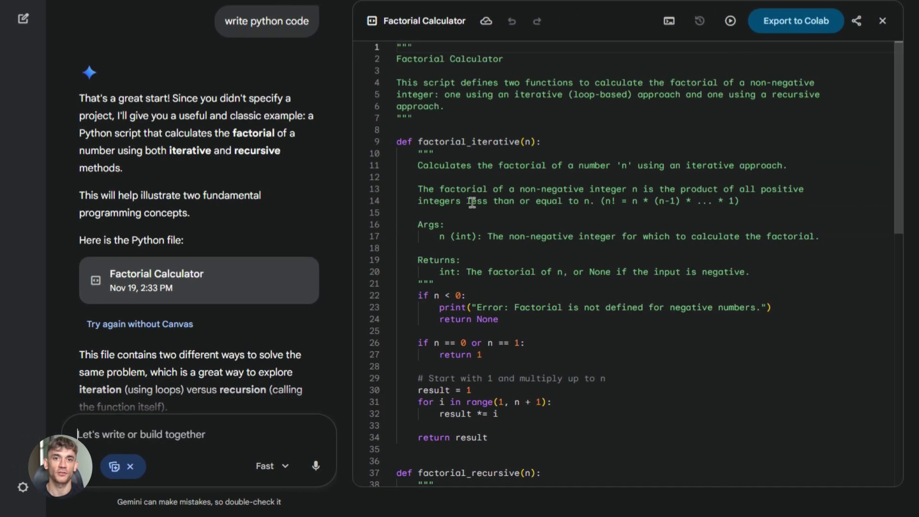
scroll(569, 196, "down", 1)
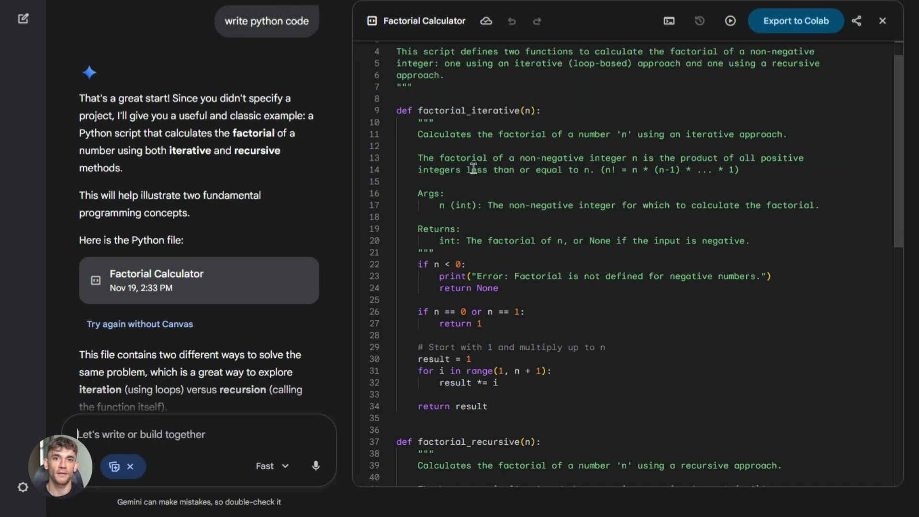
scroll(527, 253, "down", 1)
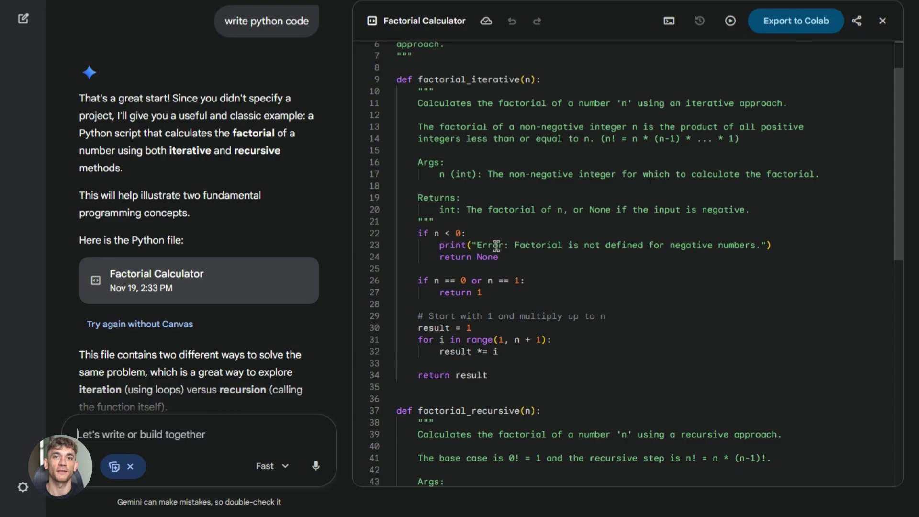
scroll(501, 247, "down", 1)
scroll(493, 296, "down", 2)
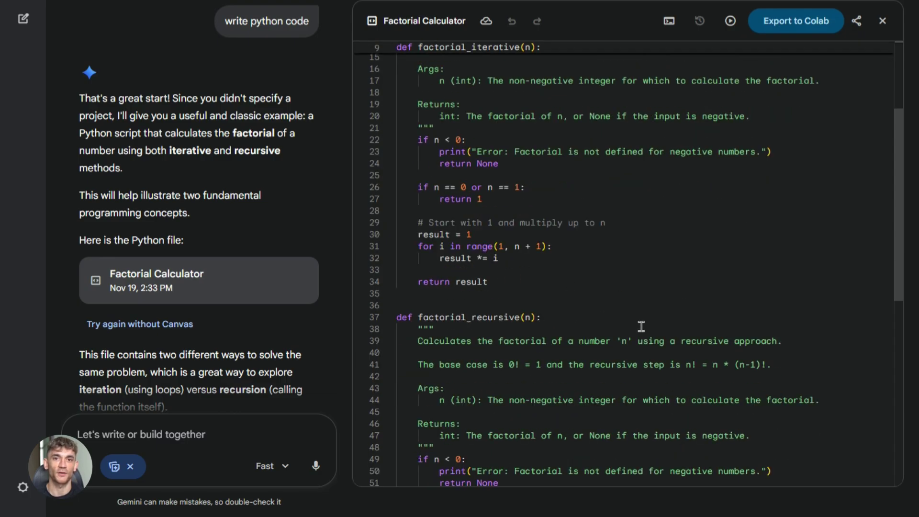
scroll(584, 320, "down", 2)
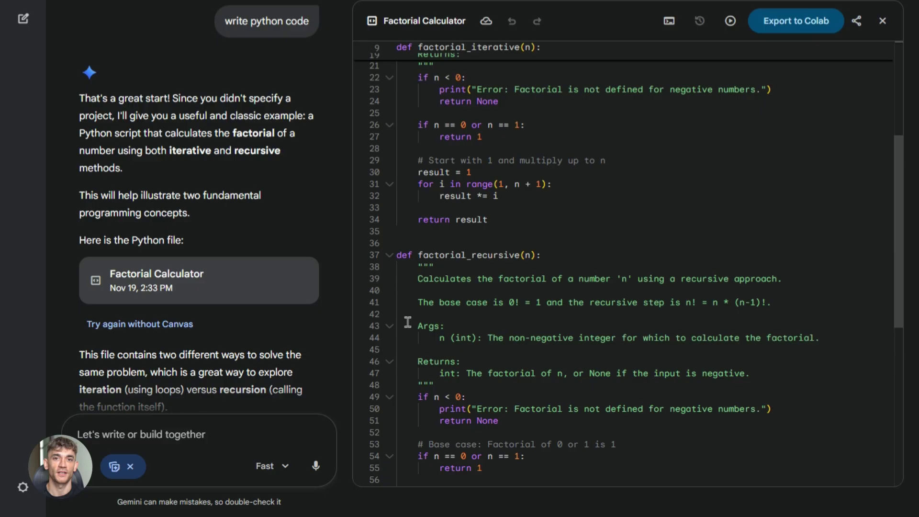
scroll(590, 273, "down", 2)
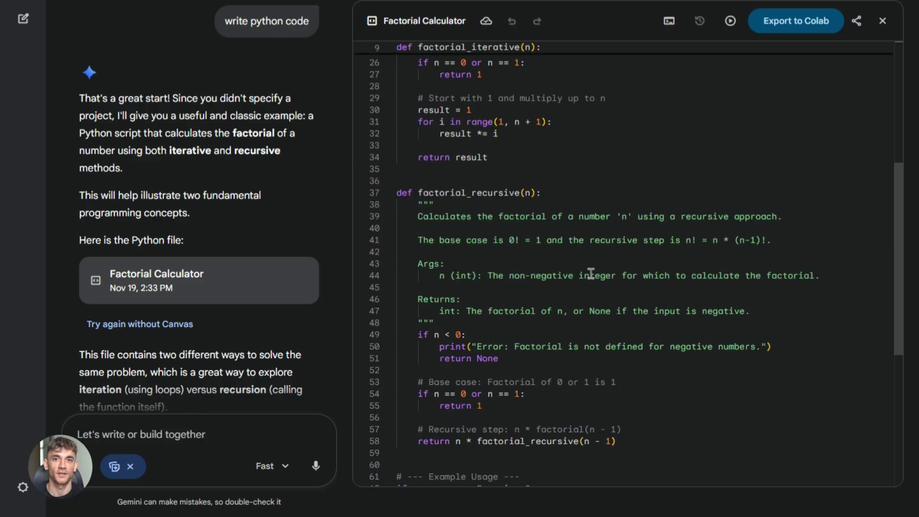
scroll(591, 272, "down", 2)
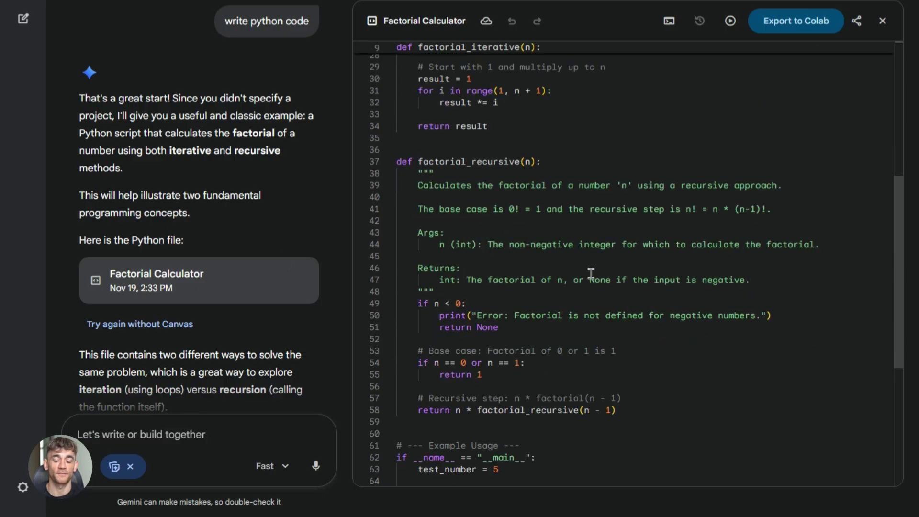
scroll(591, 273, "down", 2)
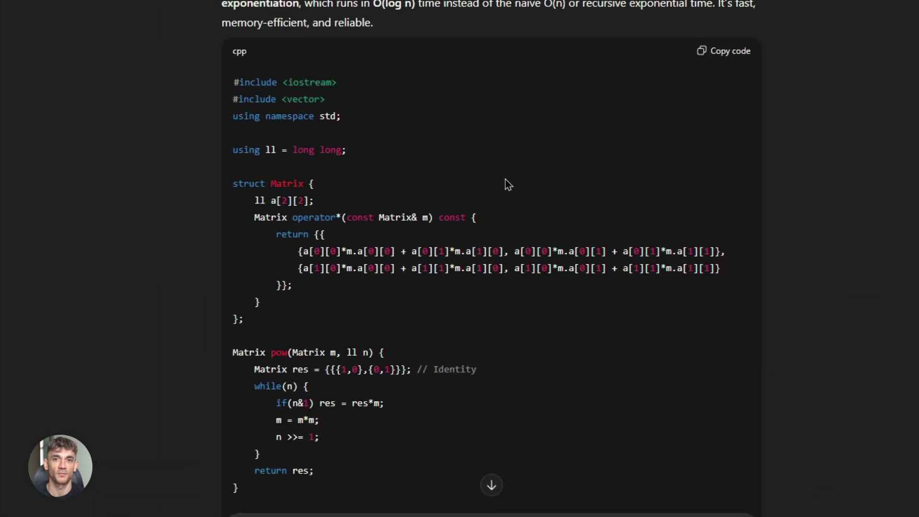
scroll(504, 173, "down", 3)
scroll(532, 312, "down", 4)
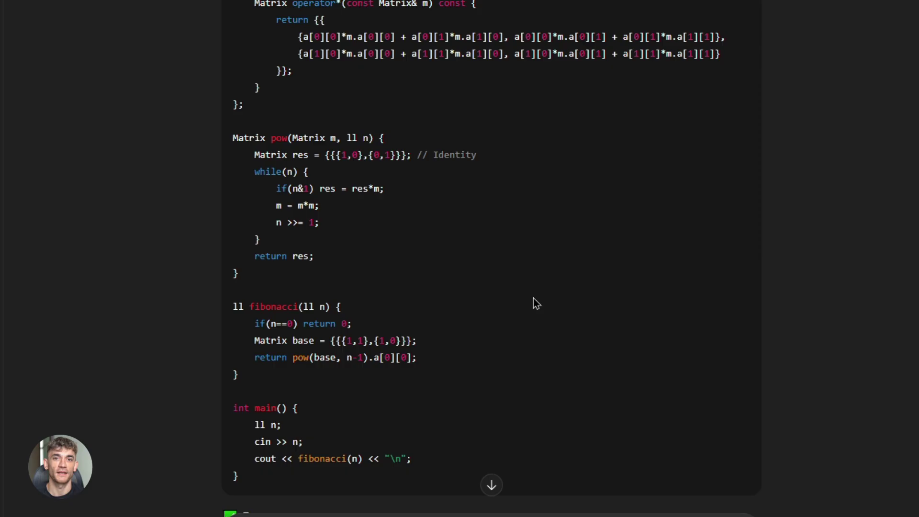
scroll(593, 316, "down", 3)
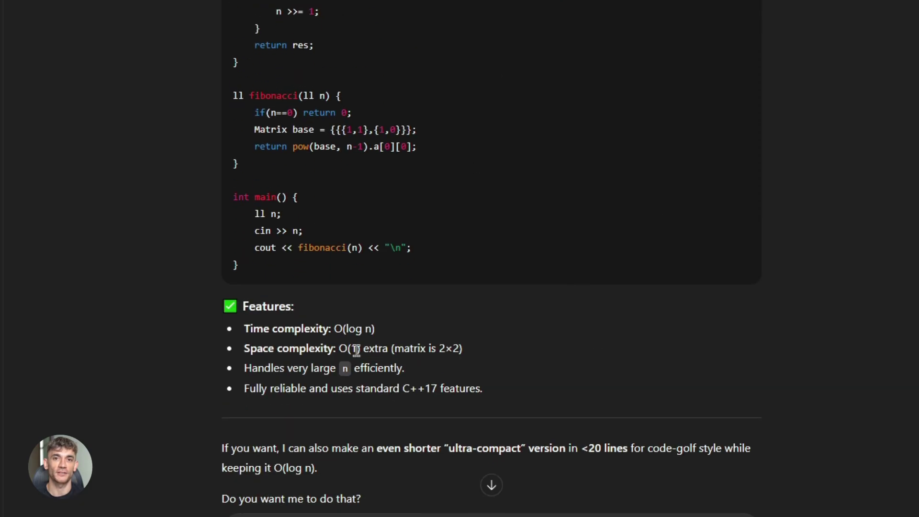
scroll(574, 311, "down", 4)
scroll(570, 310, "down", 4)
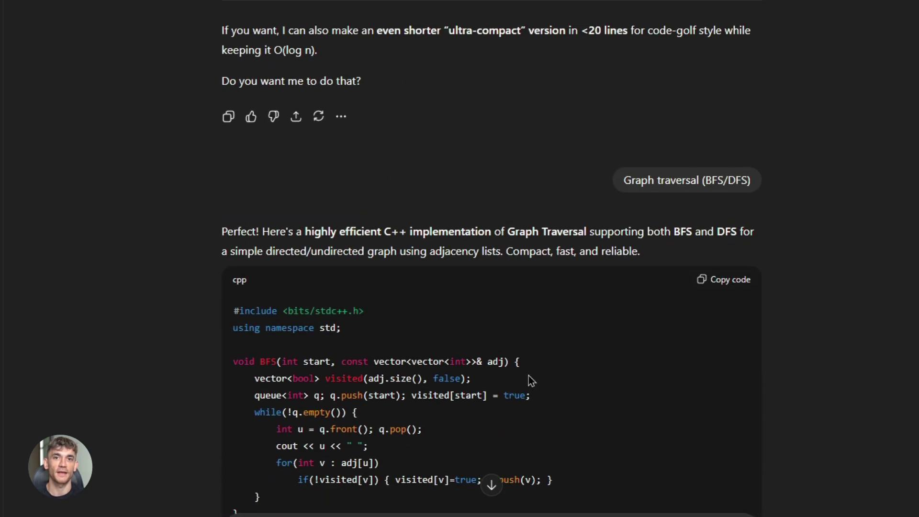
scroll(568, 324, "down", 2)
scroll(670, 357, "down", 3)
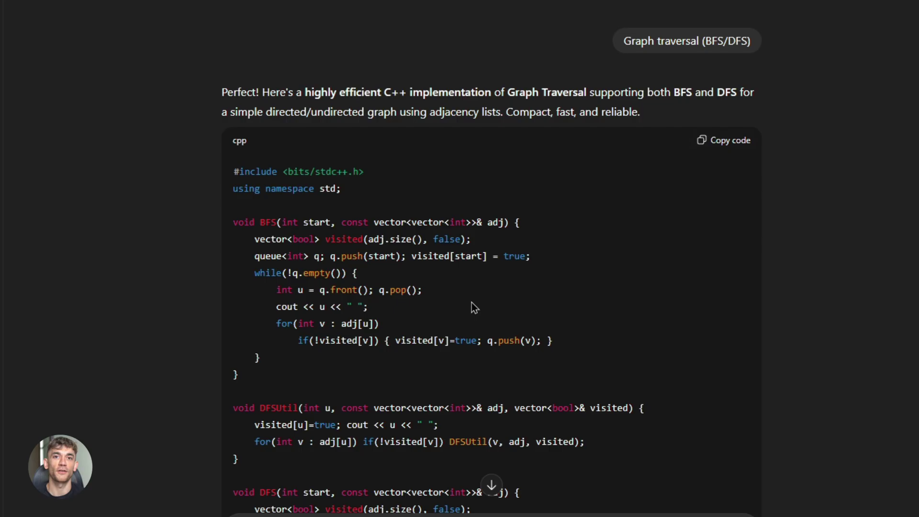
scroll(359, 324, "down", 2)
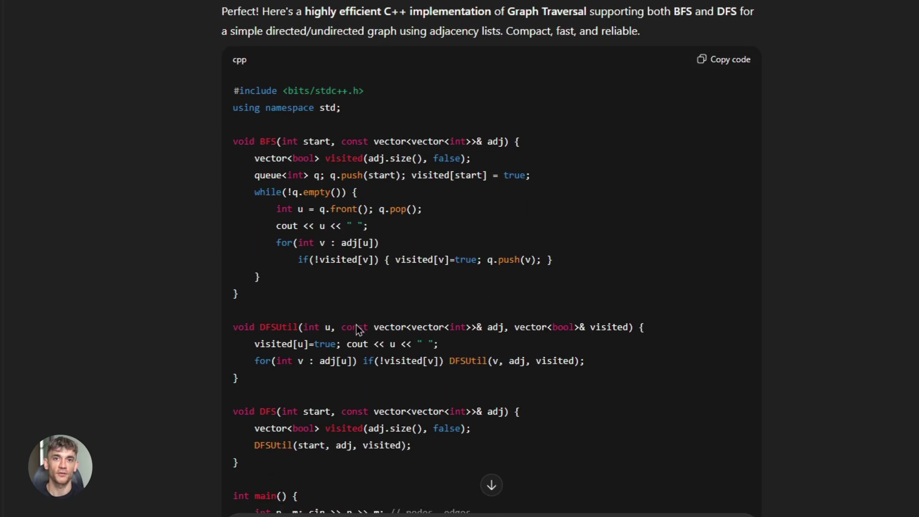
scroll(346, 325, "down", 5)
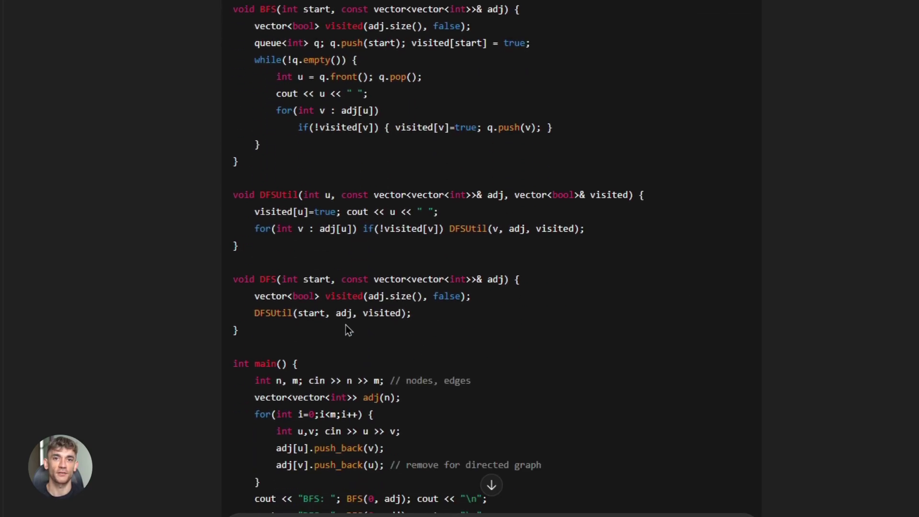
scroll(346, 325, "down", 2)
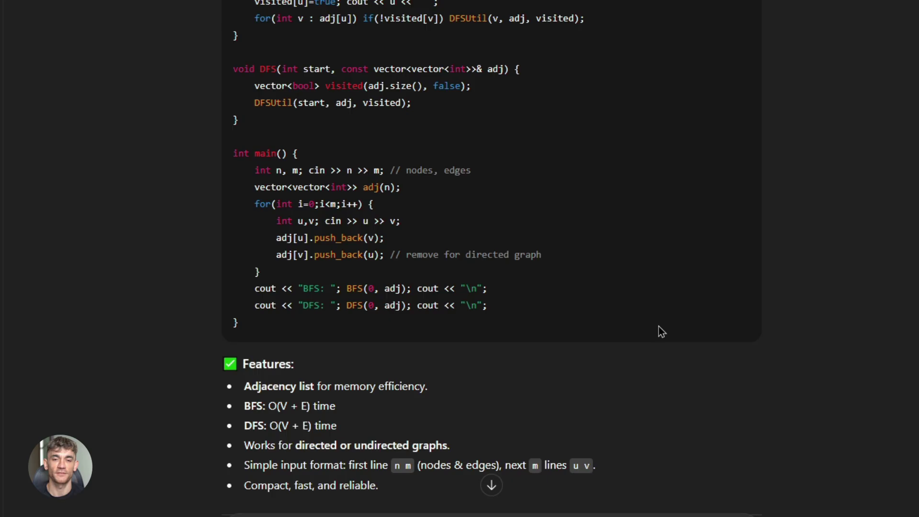
scroll(386, 293, "down", 4)
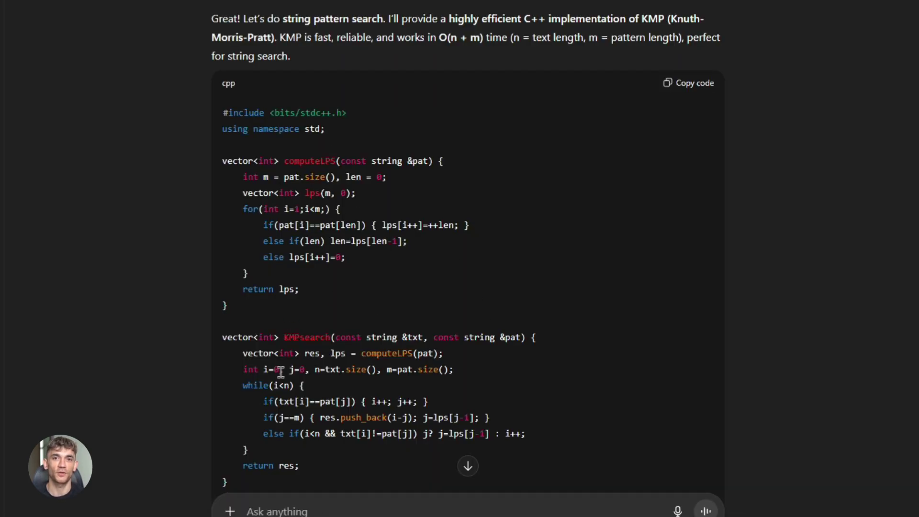
scroll(357, 405, "down", 3)
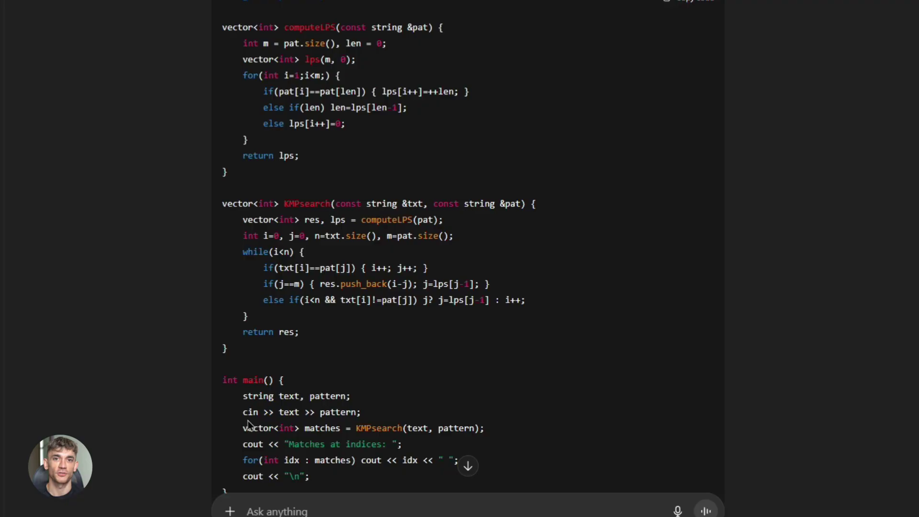
scroll(323, 421, "down", 1)
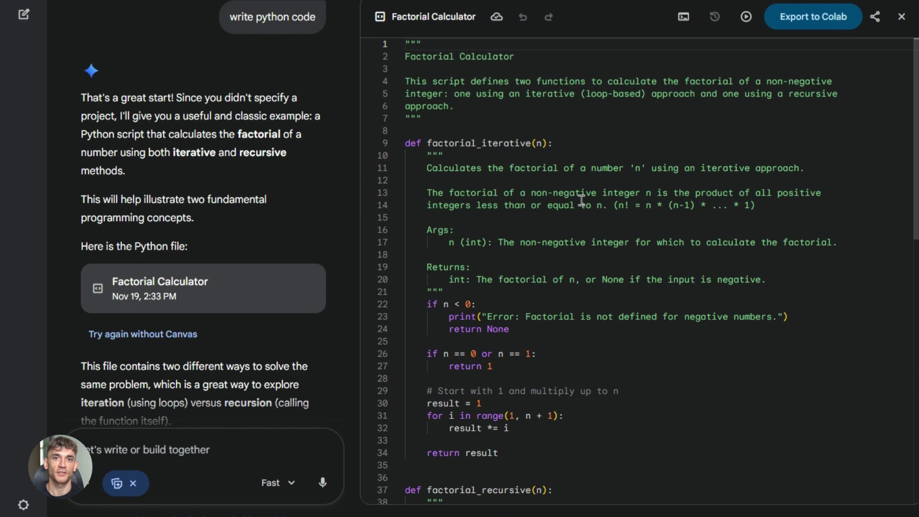
scroll(581, 200, "down", 1)
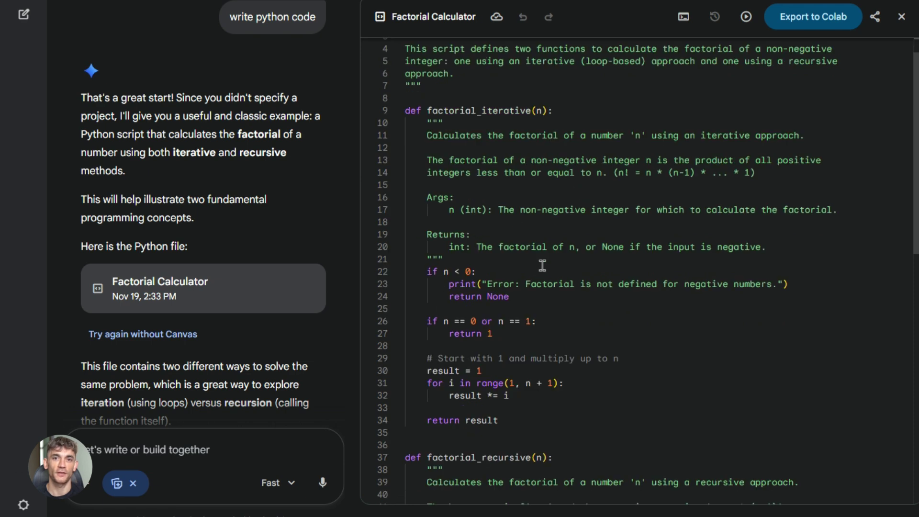
scroll(543, 265, "down", 2)
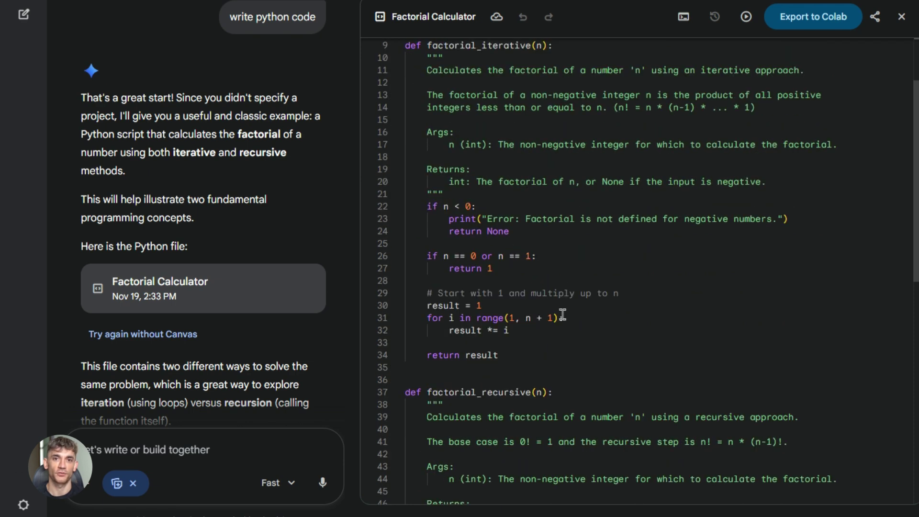
scroll(512, 302, "down", 2)
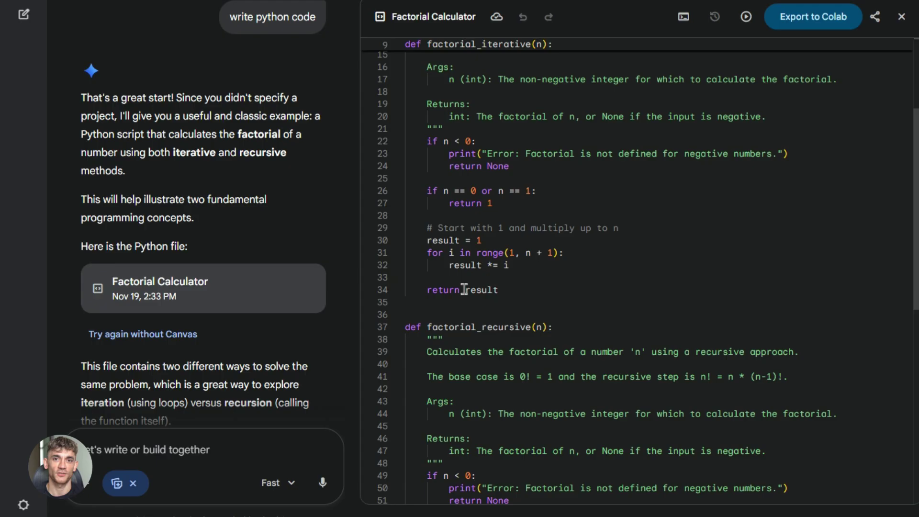
scroll(527, 331, "down", 2)
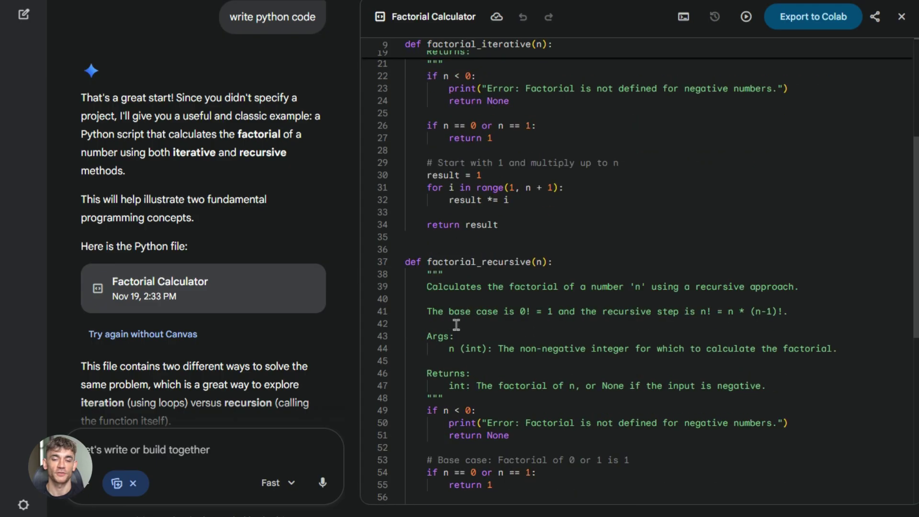
scroll(604, 282, "down", 1)
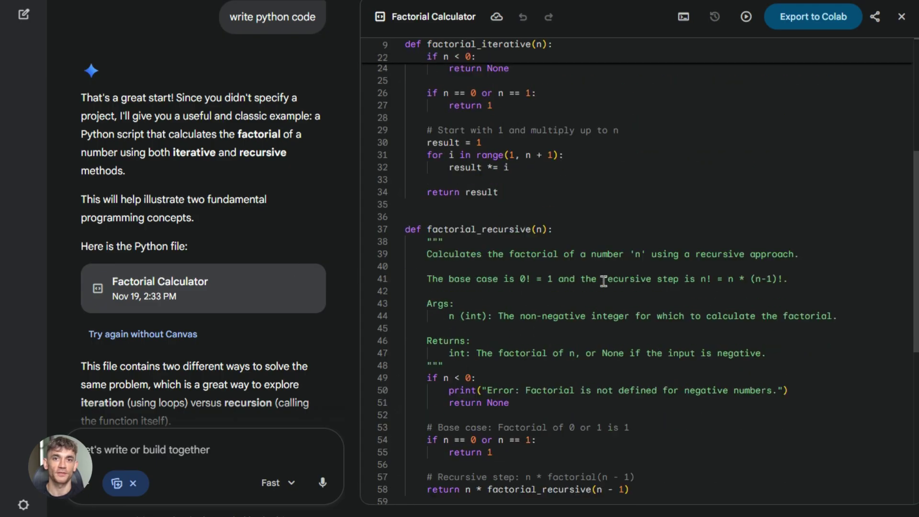
scroll(604, 281, "down", 1)
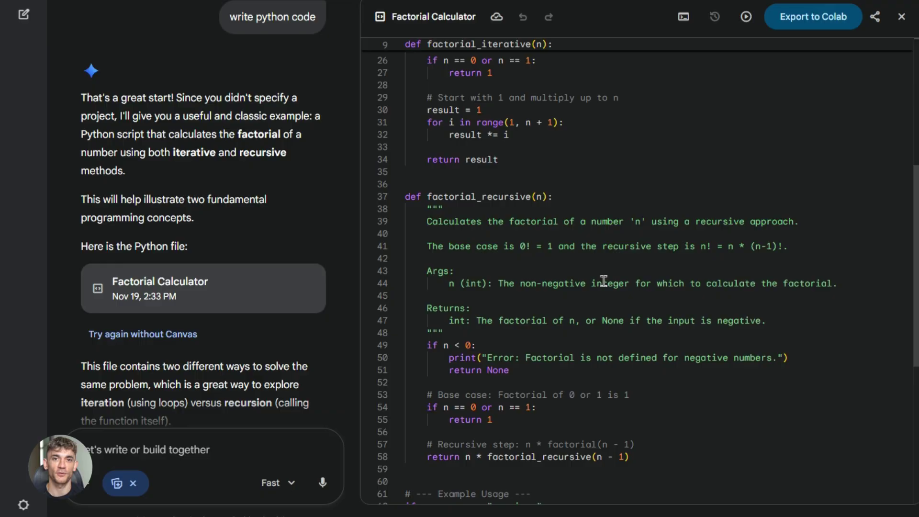
scroll(602, 282, "down", 2)
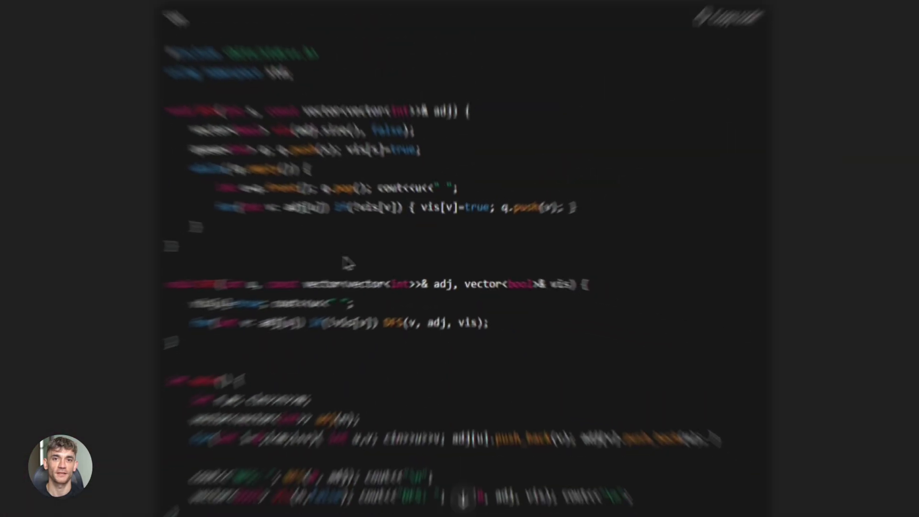
scroll(395, 350, "down", 3)
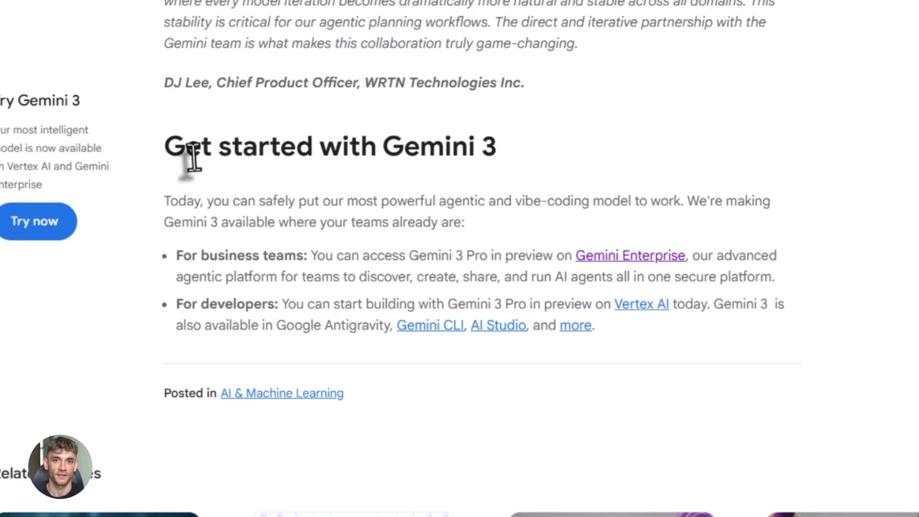
left_click_drag(171, 145, 501, 158)
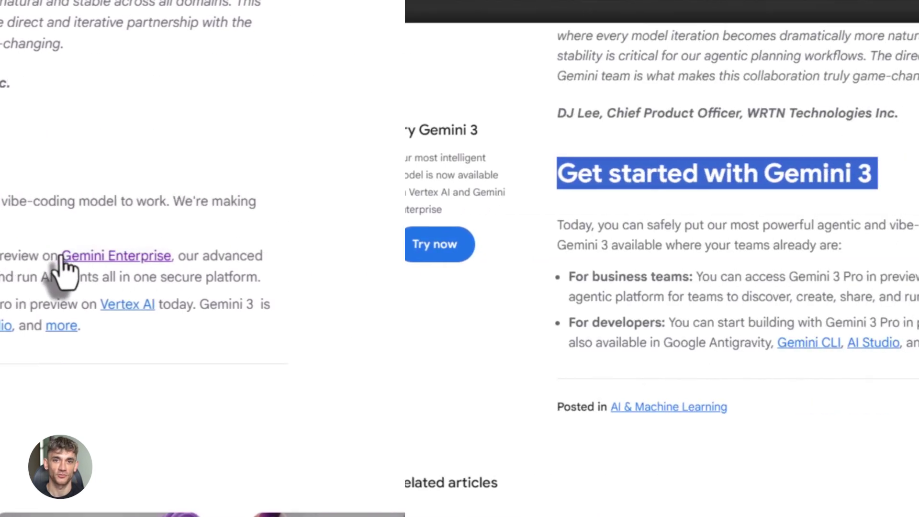
left_click(618, 256)
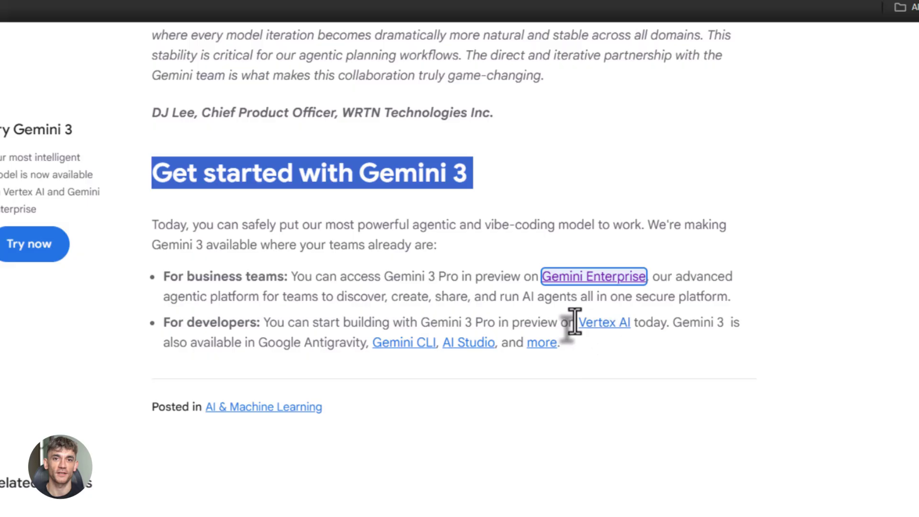
left_click_drag(575, 322, 642, 323)
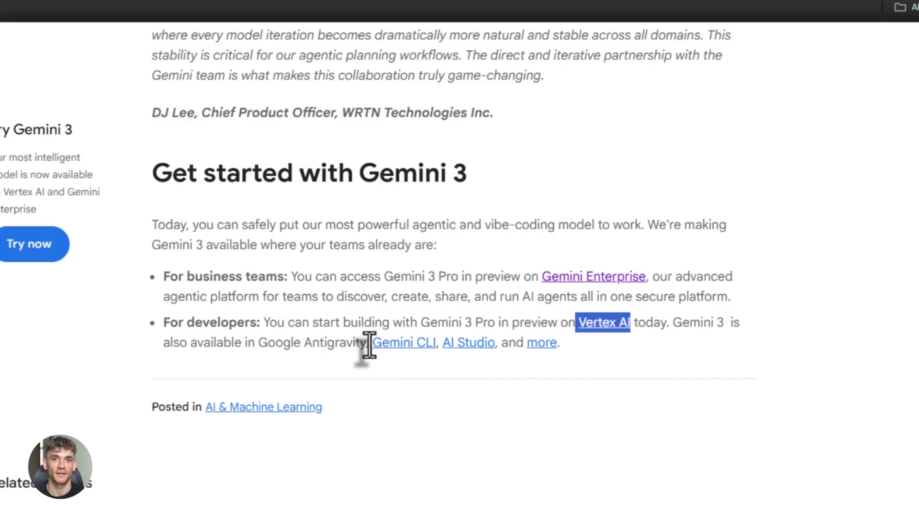
left_click_drag(369, 343, 485, 346)
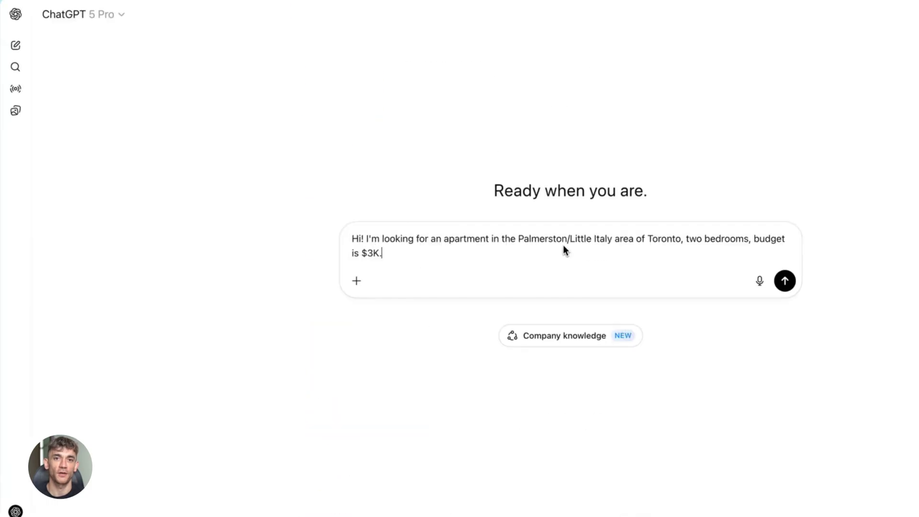
Step: Submit the Palmerston/Little Italy two-bedroom apartment search with the $3K budget
key("Return")
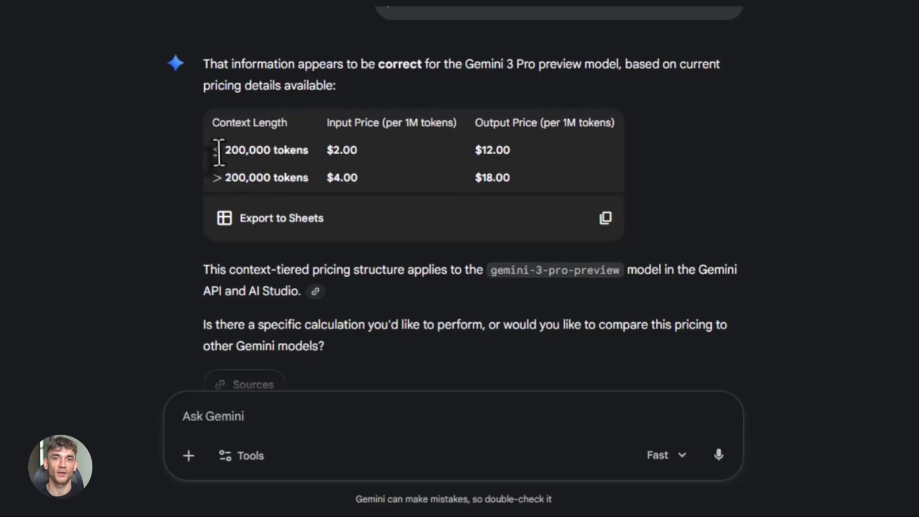
left_click_drag(224, 152, 353, 154)
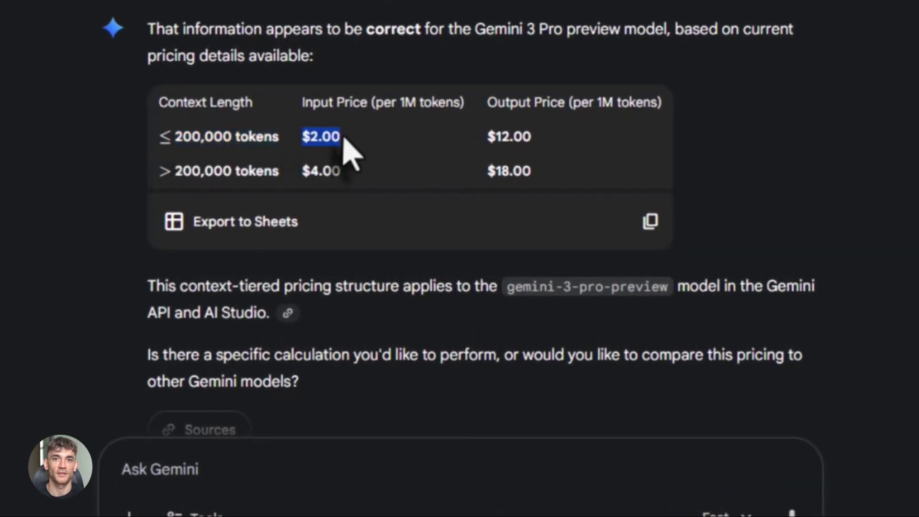
left_click_drag(488, 139, 519, 150)
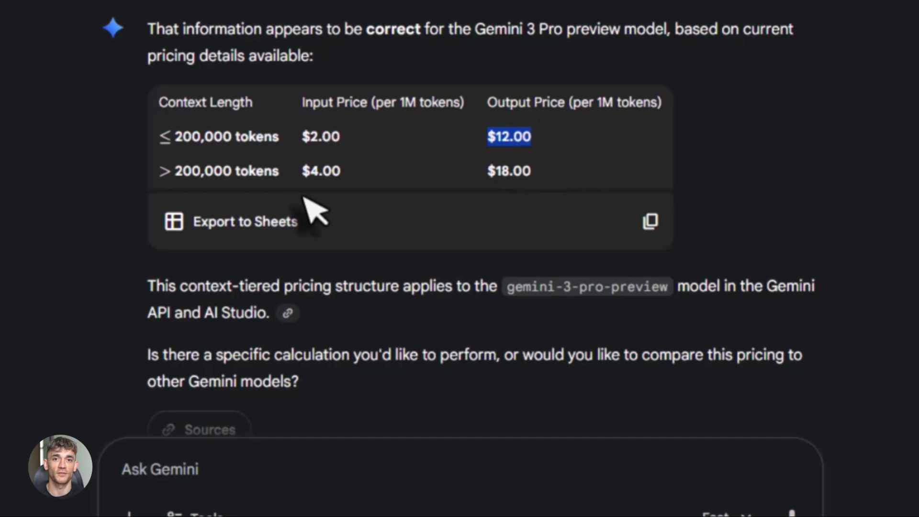
left_click_drag(158, 171, 297, 172)
left_click(304, 172)
left_click_drag(486, 172, 532, 173)
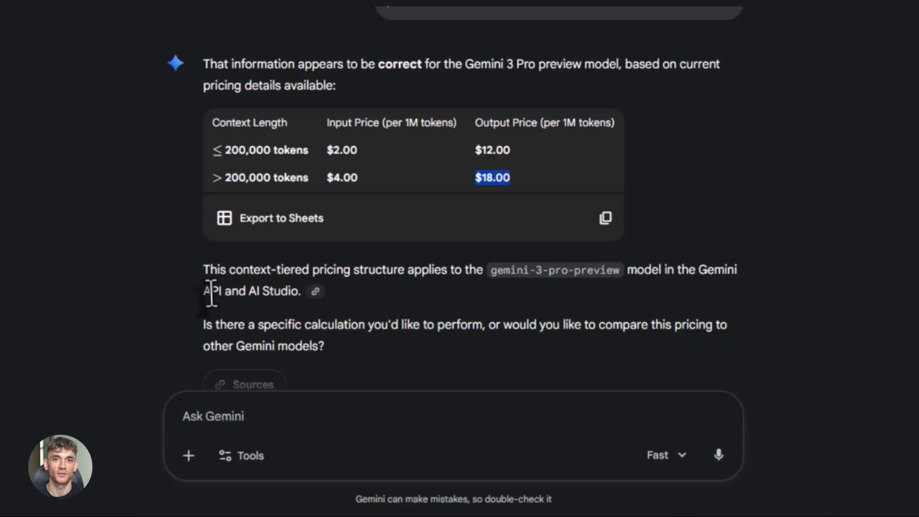
left_click_drag(204, 292, 270, 292)
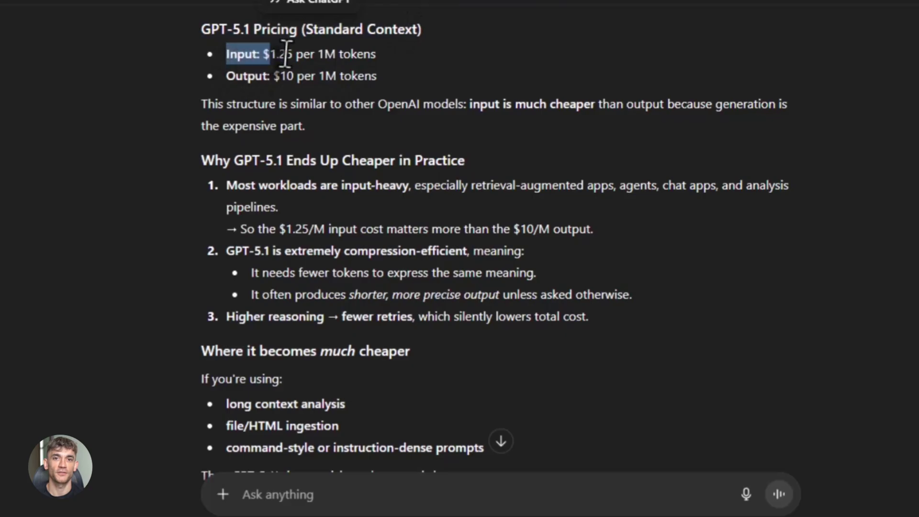
left_click_drag(195, 54, 420, 25)
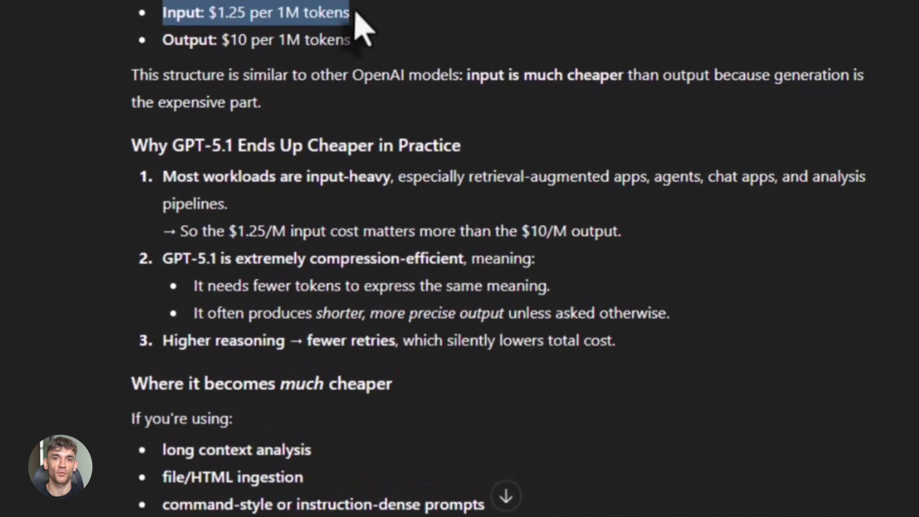
left_click_drag(164, 39, 351, 40)
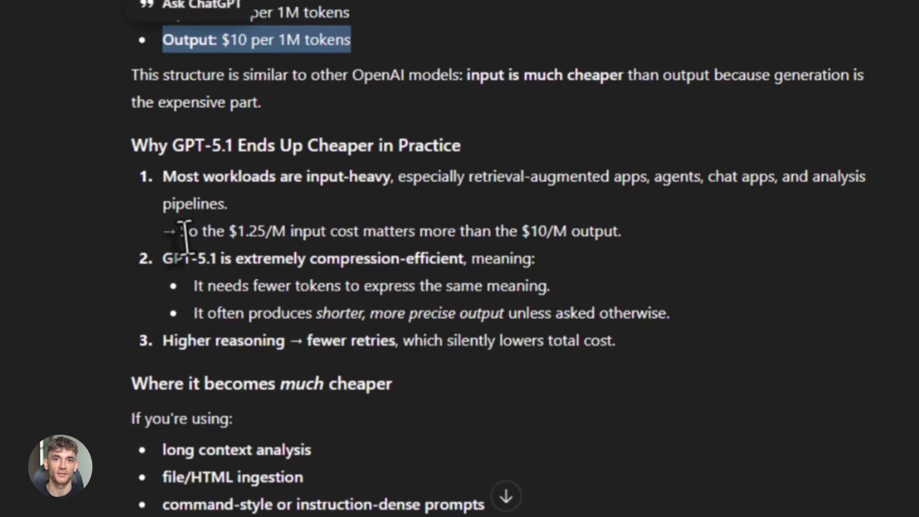
left_click_drag(228, 233, 280, 234)
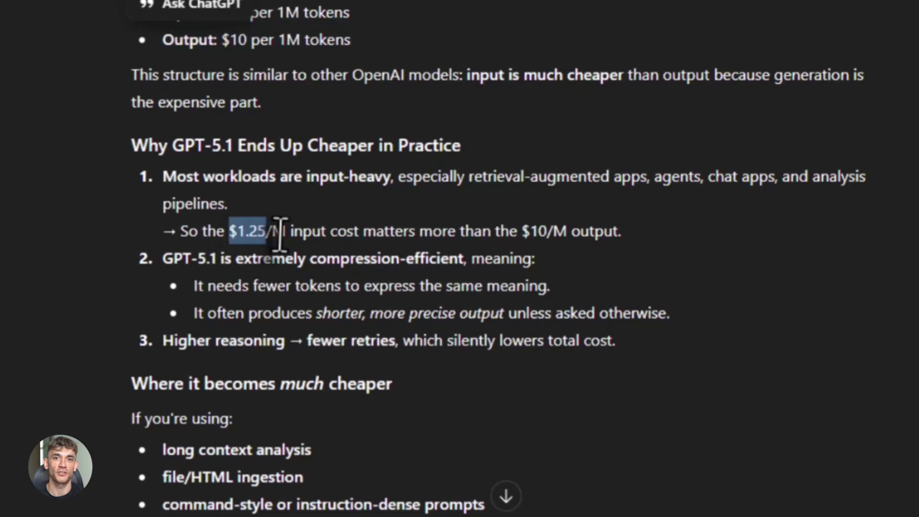
left_click_drag(360, 232, 354, 232)
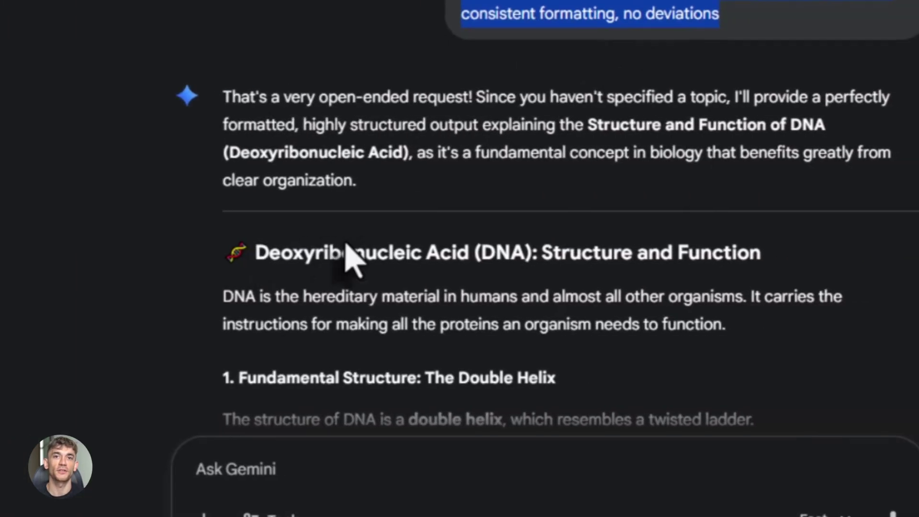
Step: Highlight the DNA structure and function heading and scroll through that section
left_click_drag(255, 253, 280, 253)
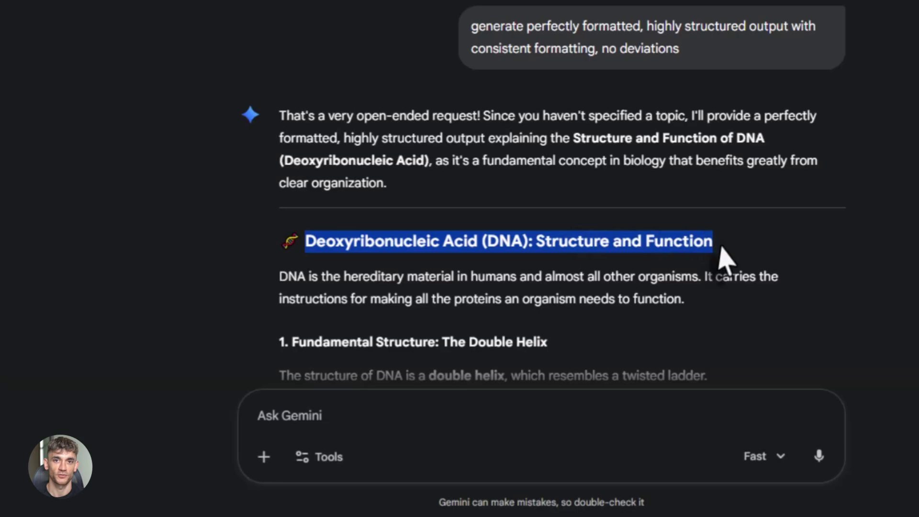
scroll(362, 280, "down", 2)
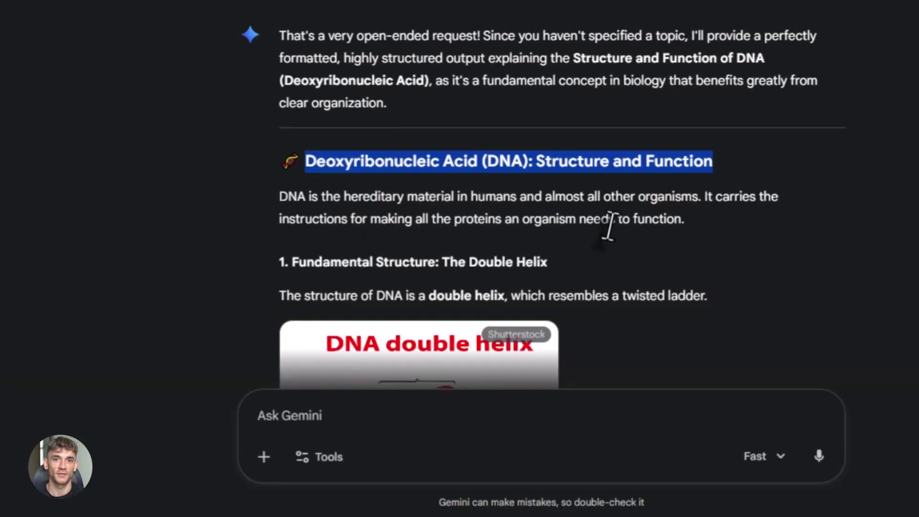
scroll(409, 273, "down", 5)
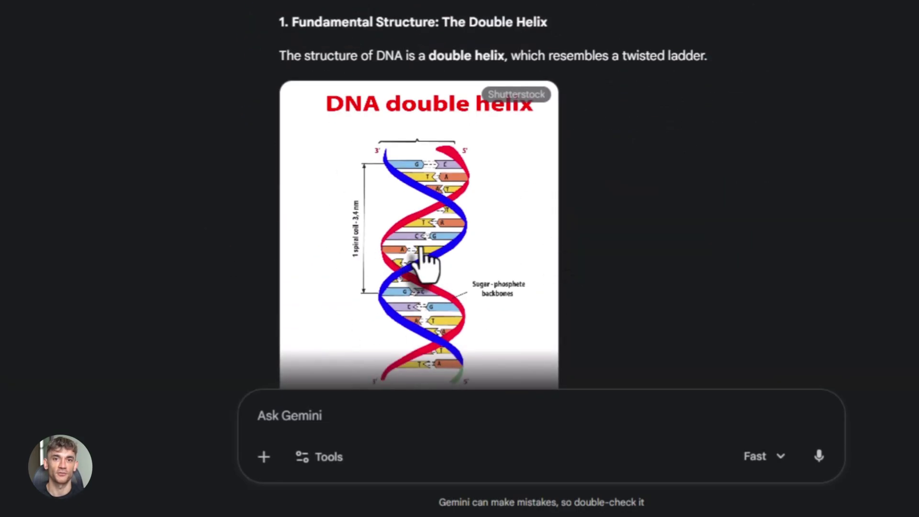
scroll(421, 261, "down", 9)
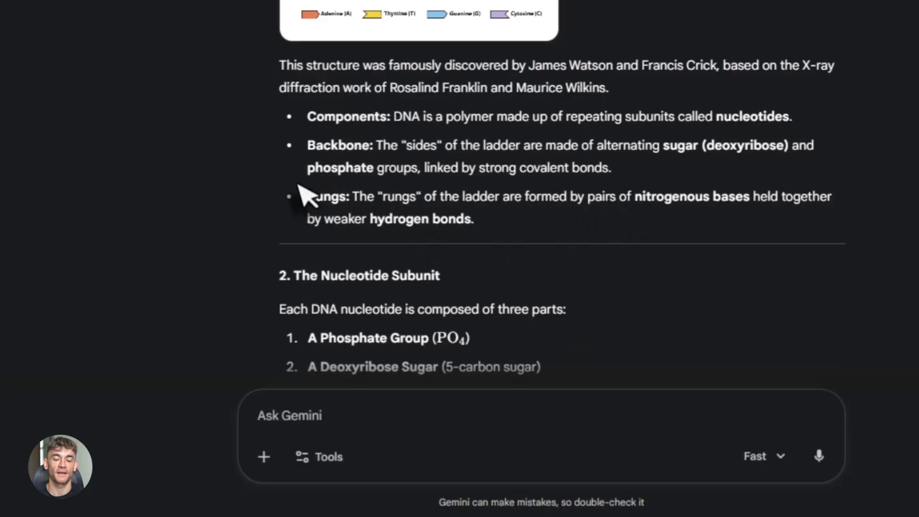
scroll(478, 220, "down", 2)
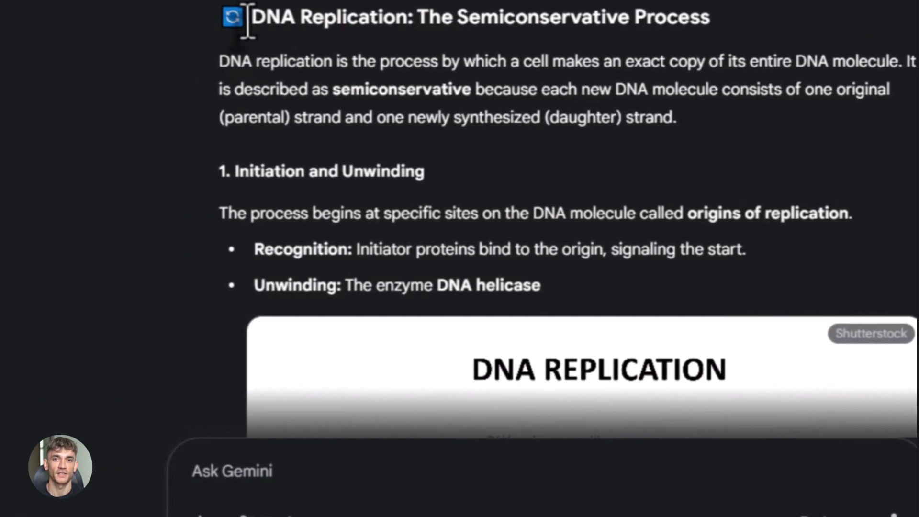
Step: Highlight the DNA Replication heading and scroll down to the Next Step section
left_click_drag(246, 19, 750, 49)
scroll(526, 57, "down", 5)
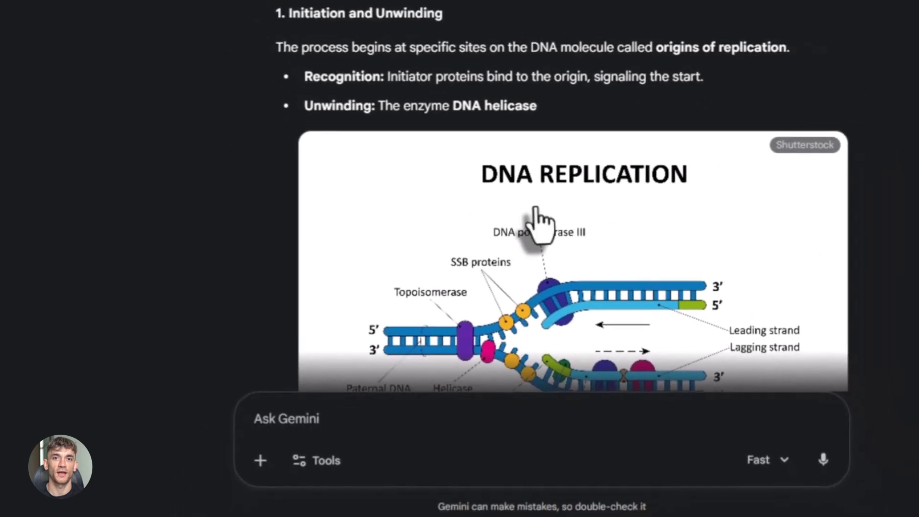
scroll(534, 201, "down", 2)
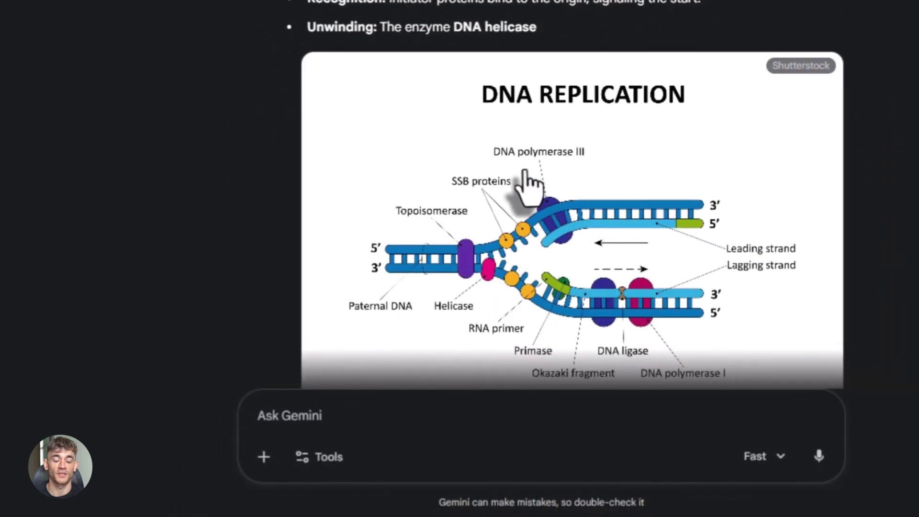
scroll(527, 180, "down", 3)
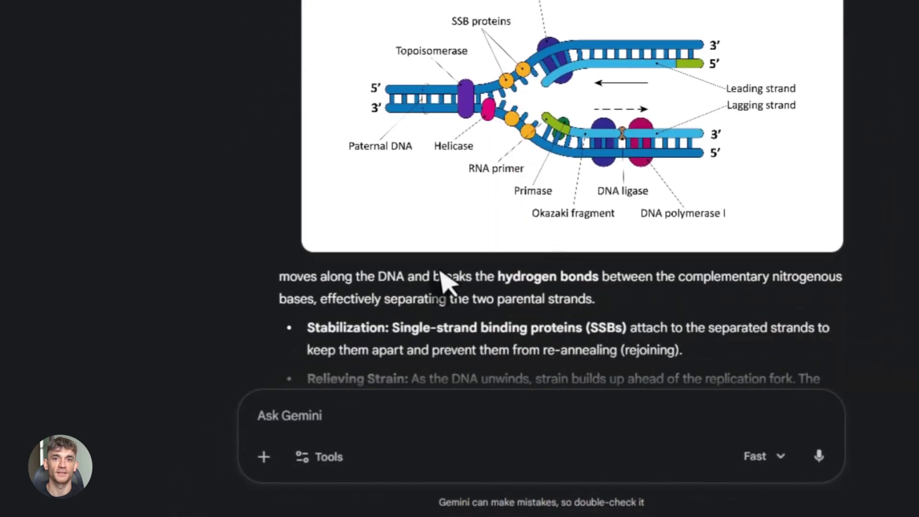
scroll(545, 295, "down", 5)
scroll(459, 192, "down", 3)
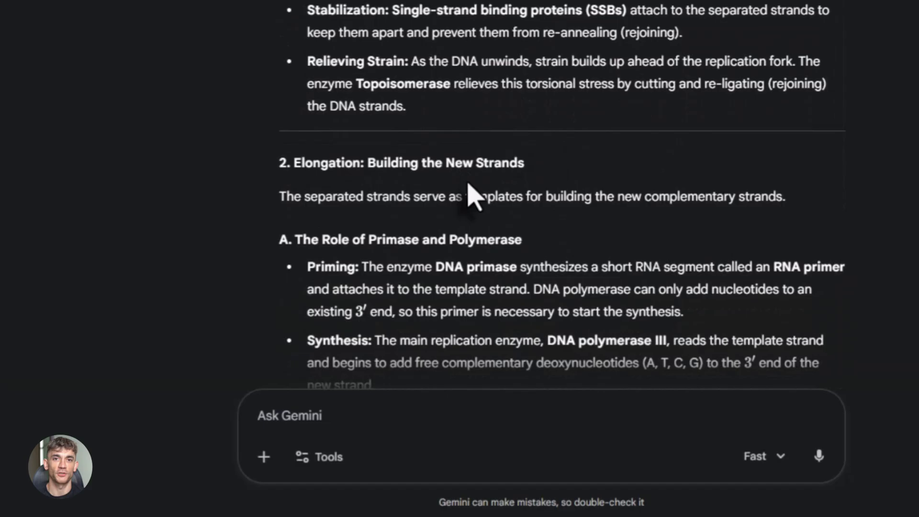
scroll(562, 185, "down", 3)
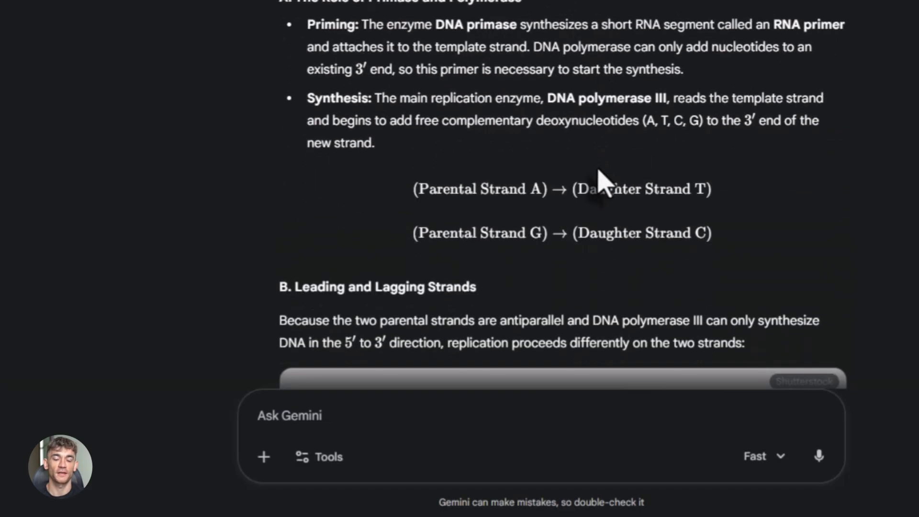
scroll(742, 259, "down", 5)
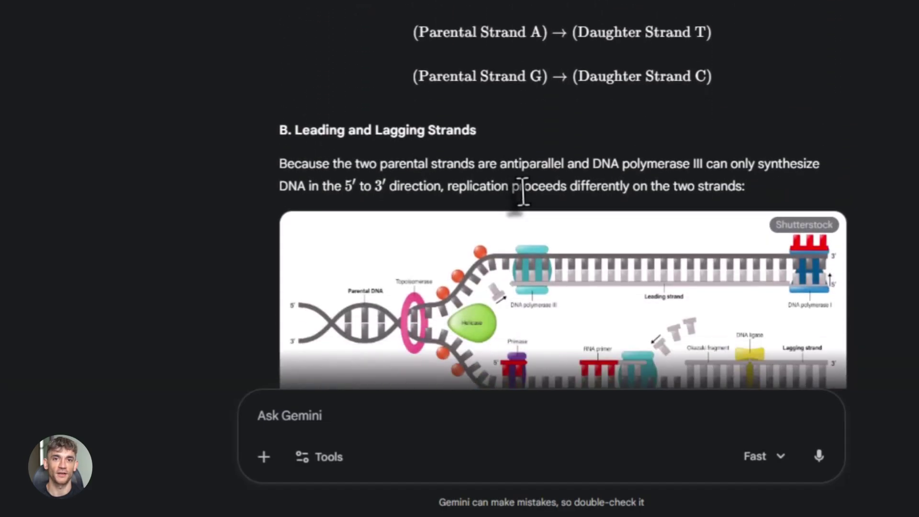
scroll(507, 192, "down", 6)
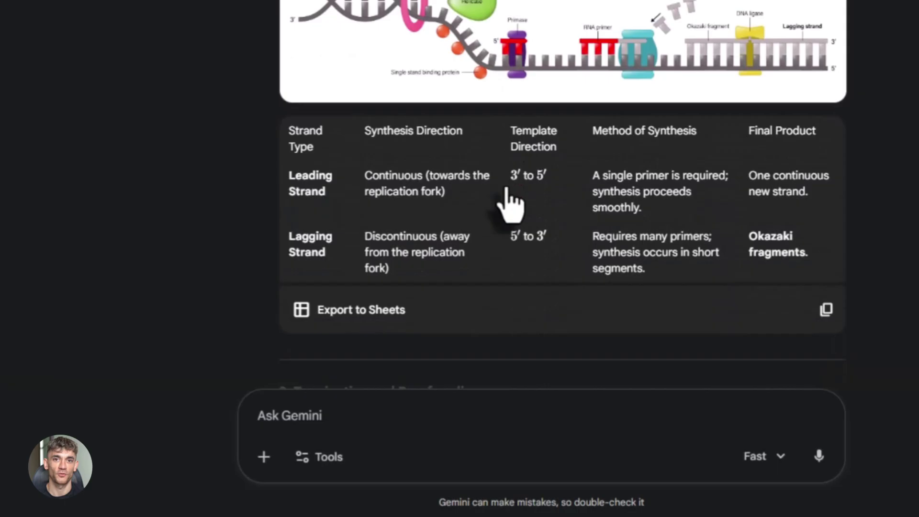
scroll(502, 188, "down", 6)
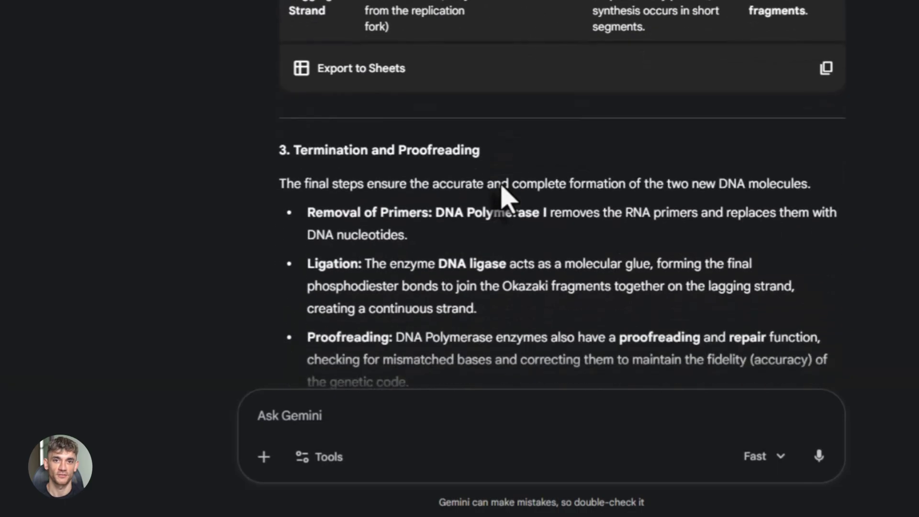
scroll(501, 186, "down", 2)
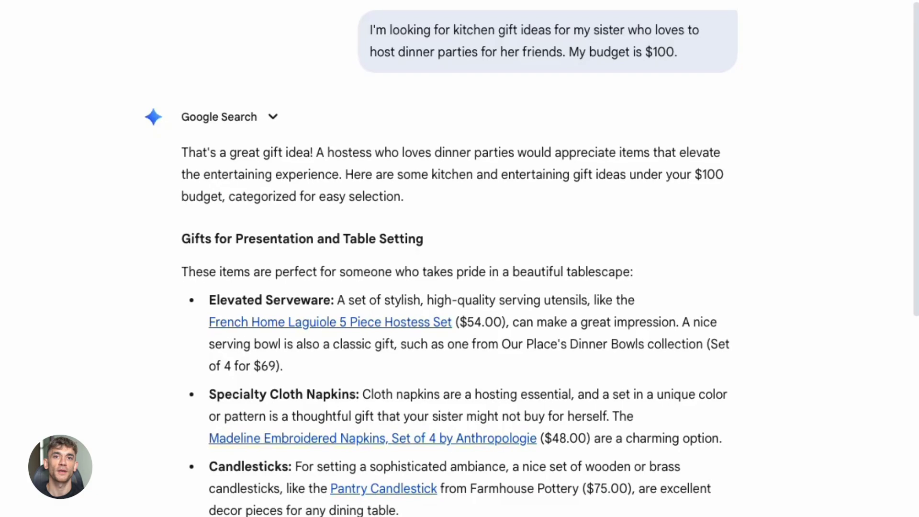
scroll(460, 258, "down", 3)
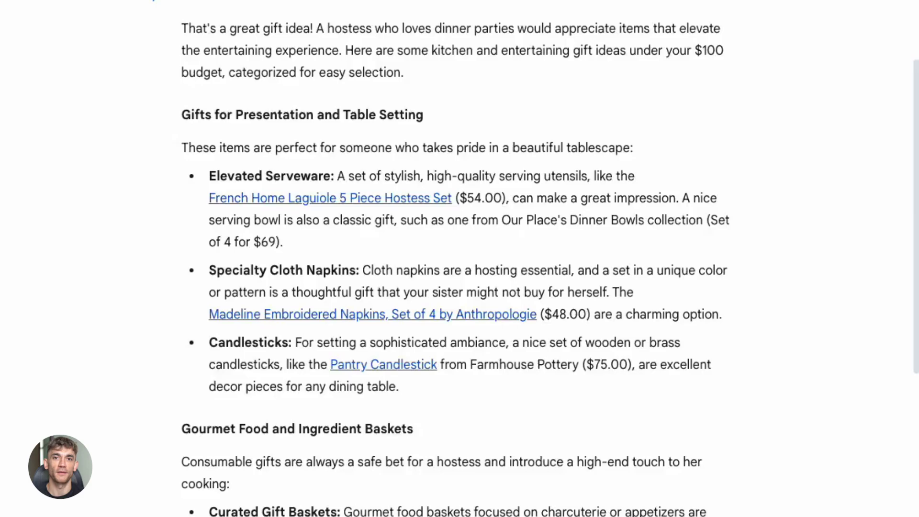
scroll(459, 259, "down", 7)
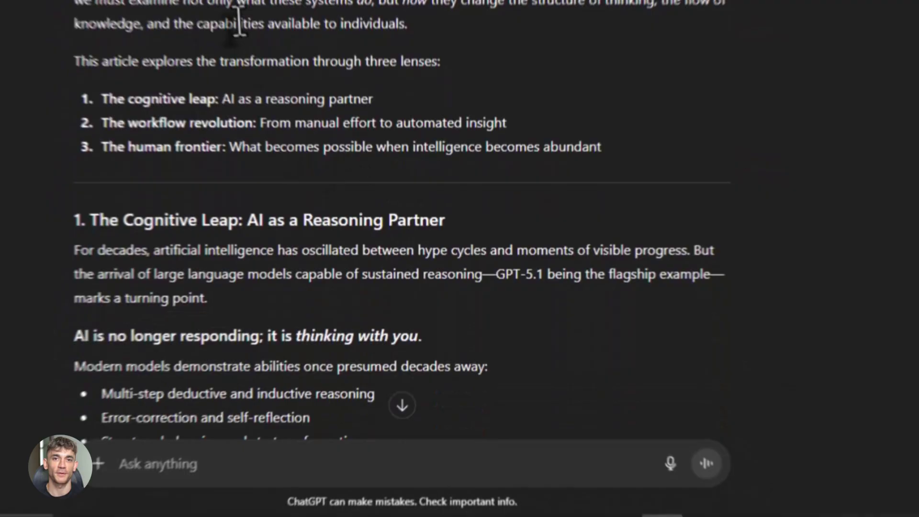
Step: Scroll through the rest of the GPT-5.1 article and into the C++ Fibonacci matrix exponentiation code
scroll(258, 155, "down", 2)
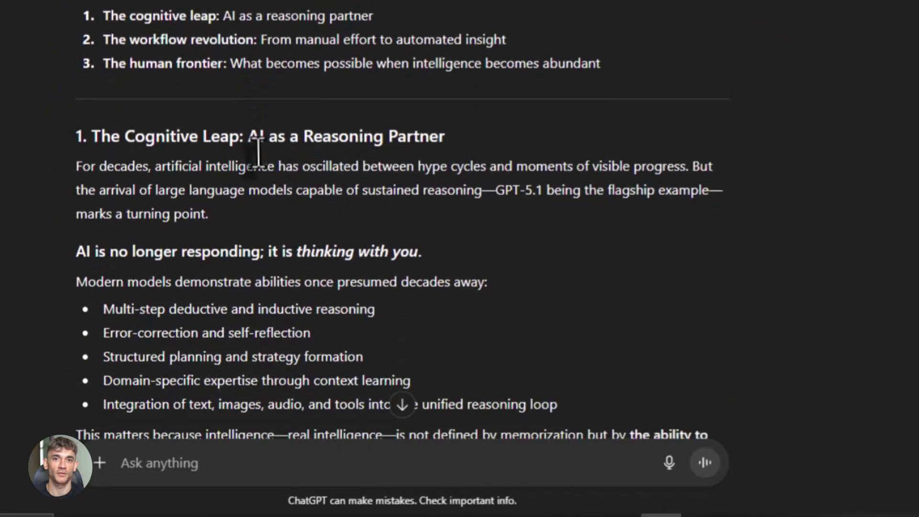
scroll(316, 141, "down", 2)
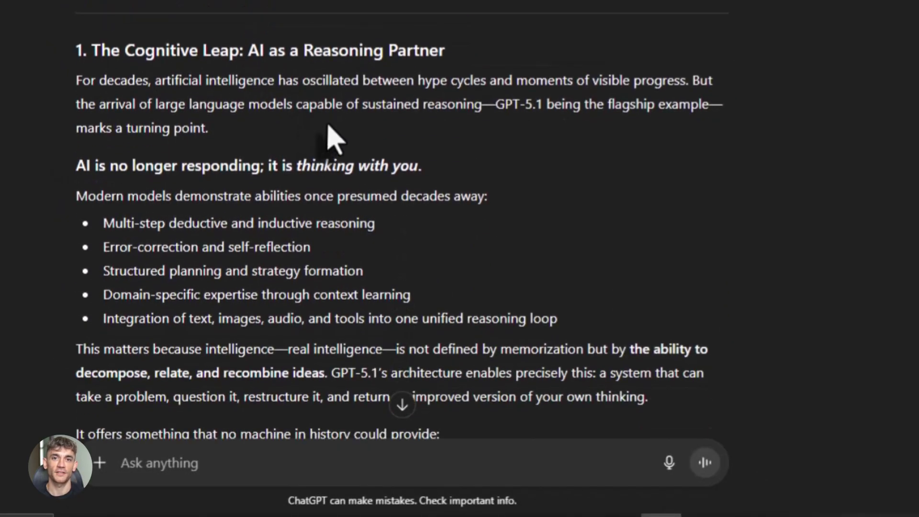
scroll(325, 139, "down", 2)
scroll(330, 138, "down", 2)
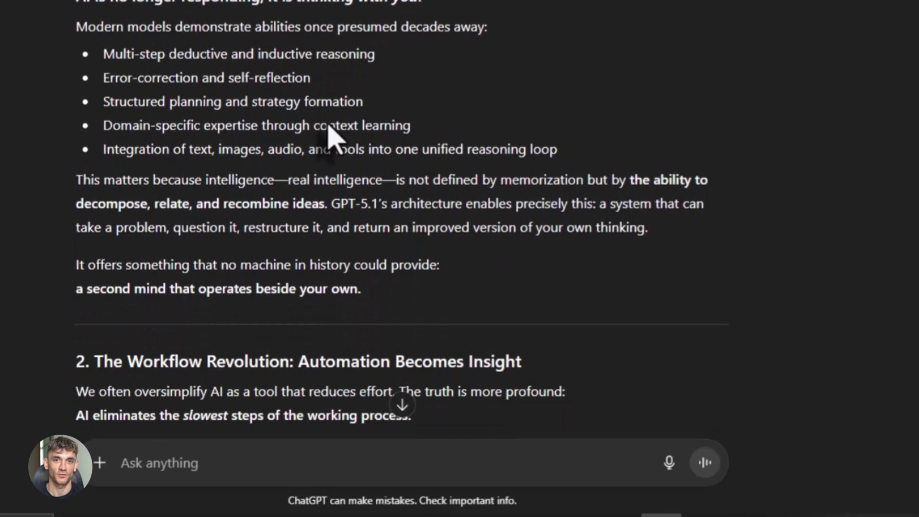
scroll(328, 125, "down", 2)
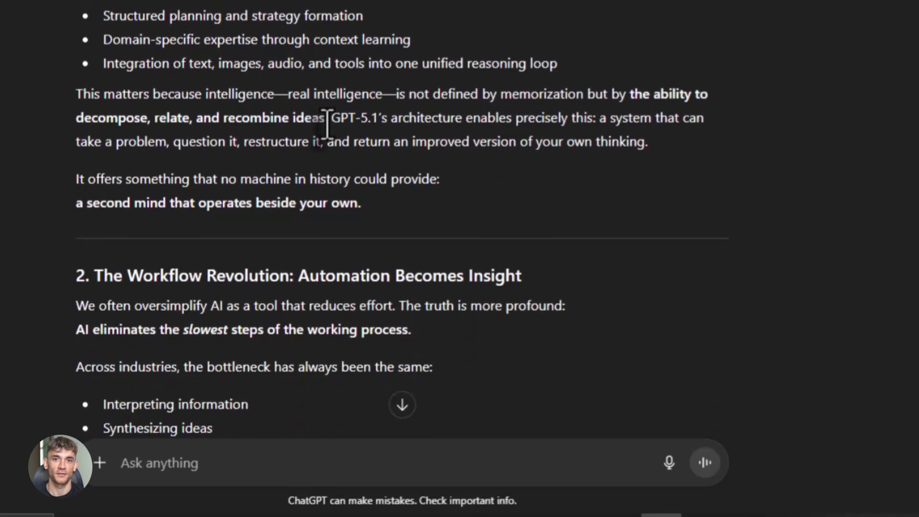
scroll(355, 125, "down", 2)
scroll(326, 127, "down", 2)
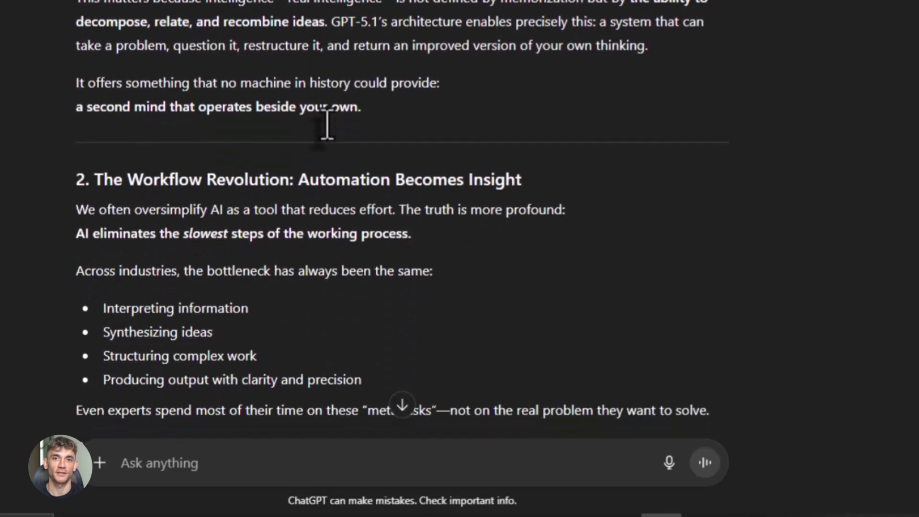
scroll(267, 230, "down", 4)
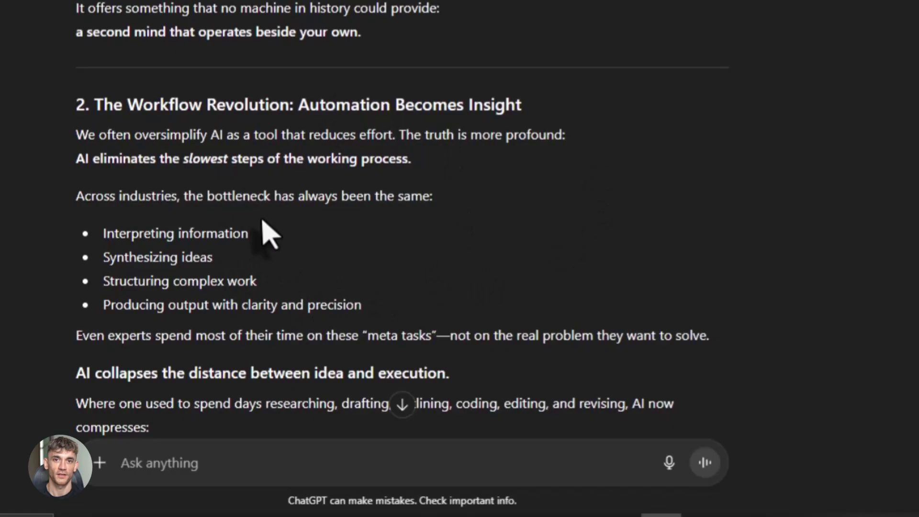
scroll(267, 197, "down", 2)
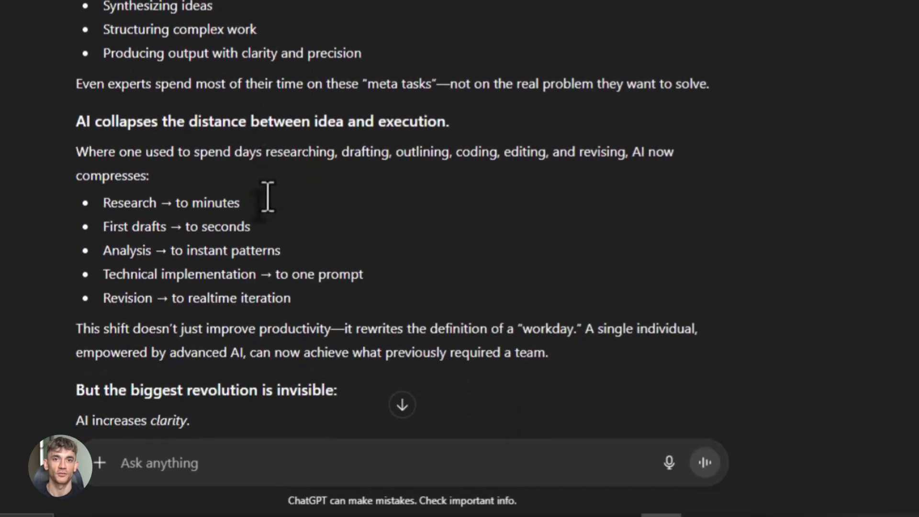
scroll(271, 207, "down", 2)
scroll(278, 210, "down", 2)
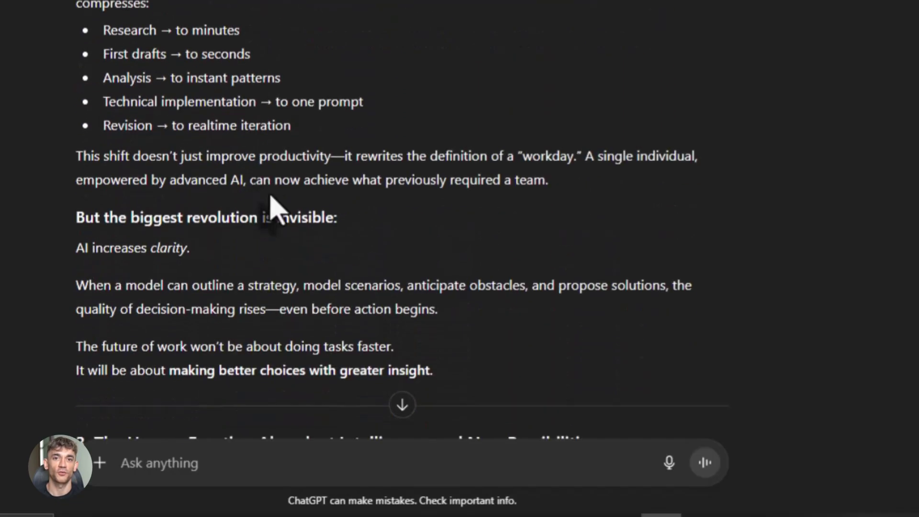
scroll(271, 201, "down", 4)
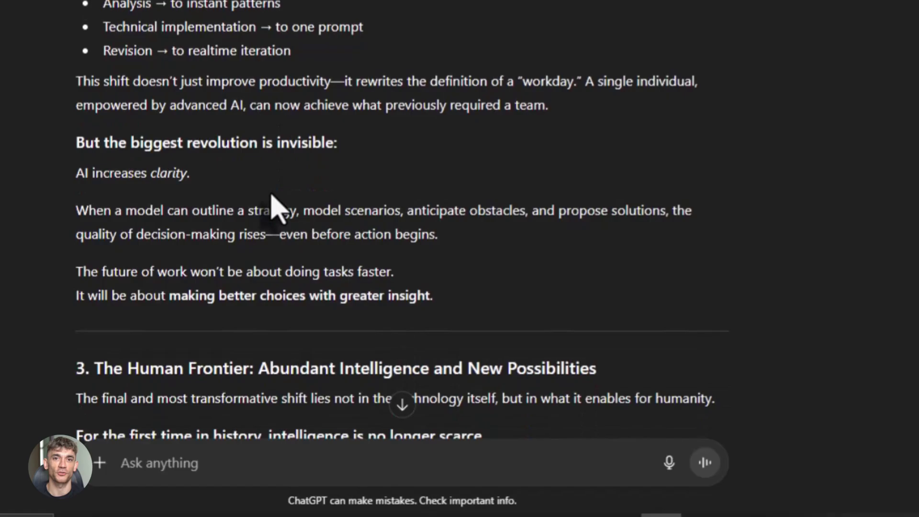
scroll(271, 194, "down", 2)
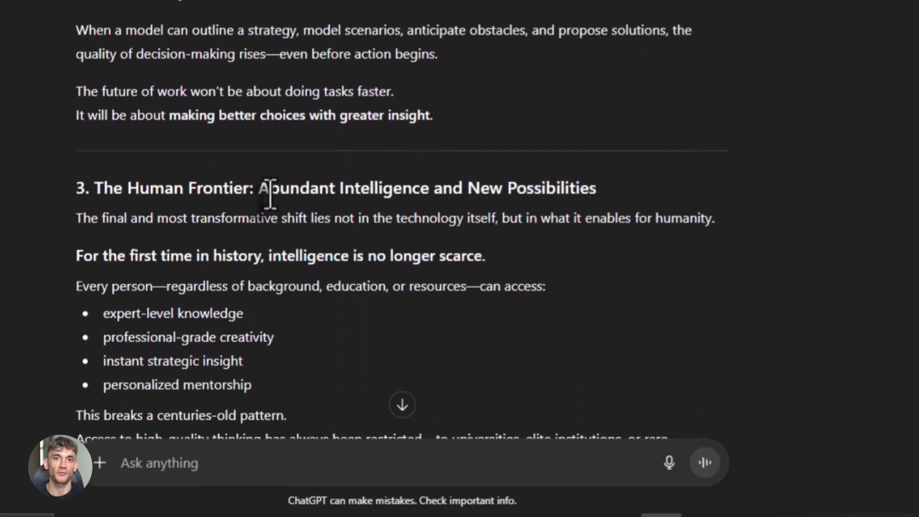
scroll(269, 194, "down", 2)
scroll(269, 191, "down", 2)
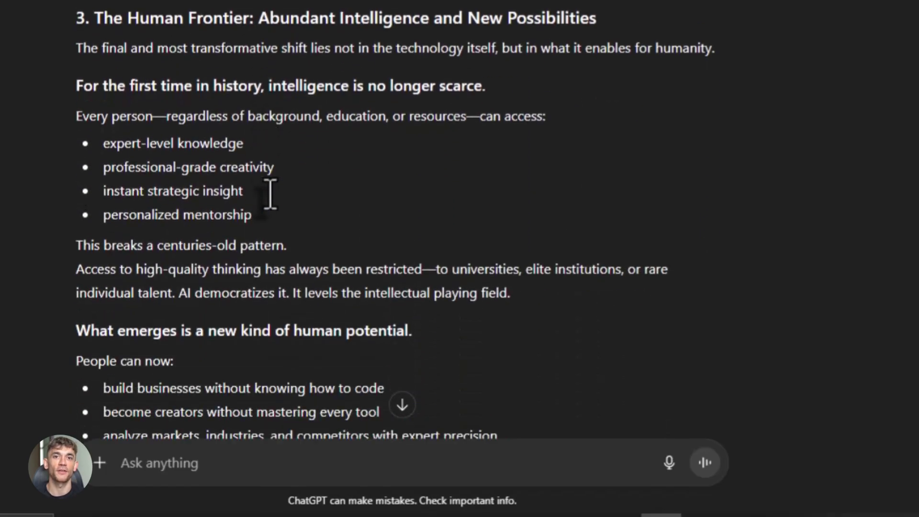
scroll(277, 208, "down", 2)
scroll(271, 197, "down", 1)
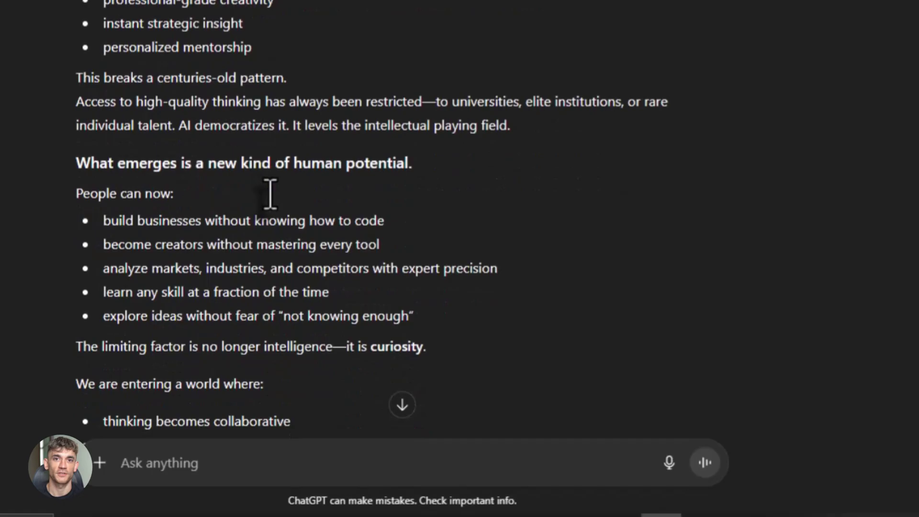
scroll(273, 205, "down", 3)
scroll(271, 197, "down", 6)
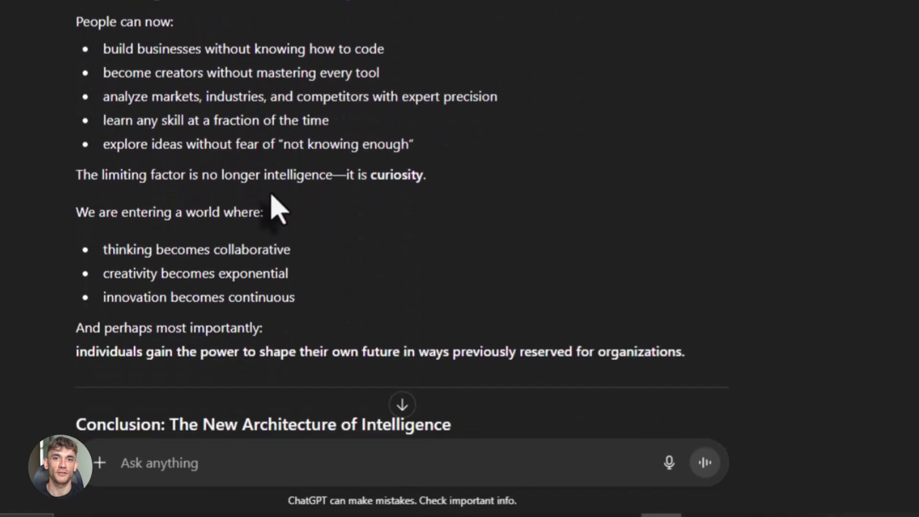
scroll(276, 207, "down", 4)
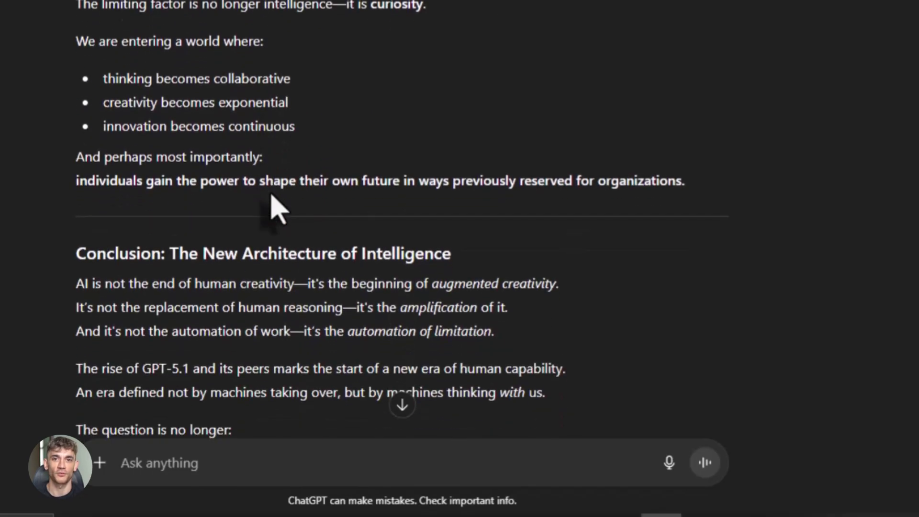
scroll(274, 206, "down", 2)
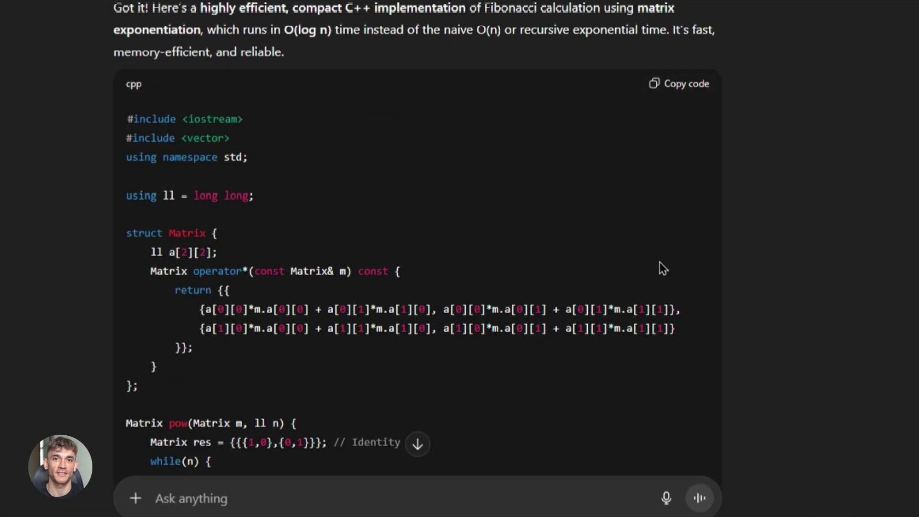
scroll(661, 267, "down", 2)
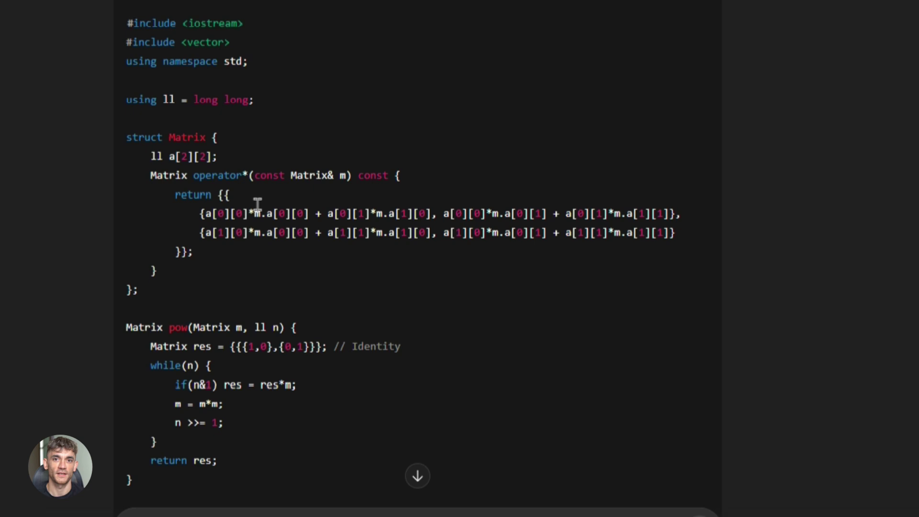
scroll(432, 125, "down", 2)
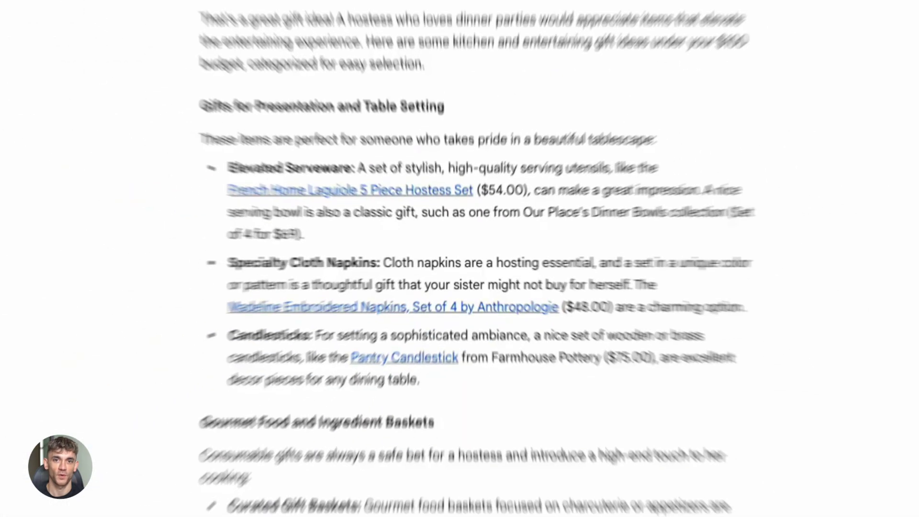
Step: Open the Our Place Essentials Silicone Utensils (Set of 6) details under Kitchen Tools and Prep and show its second photo
scroll(474, 258, "down", 6)
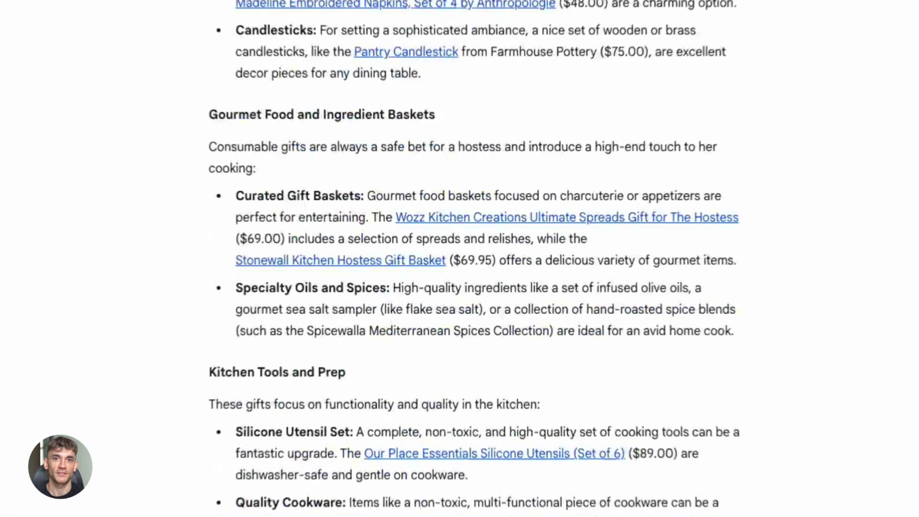
scroll(474, 259, "down", 5)
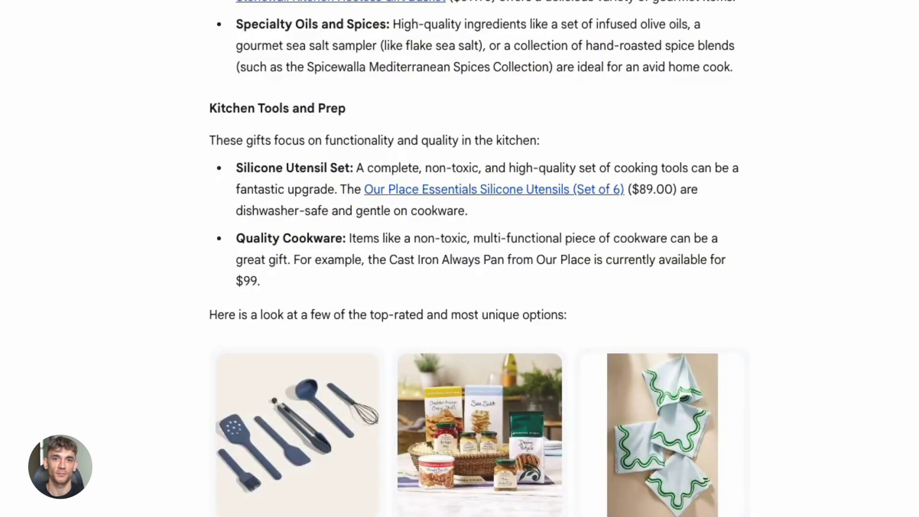
left_click(297, 433)
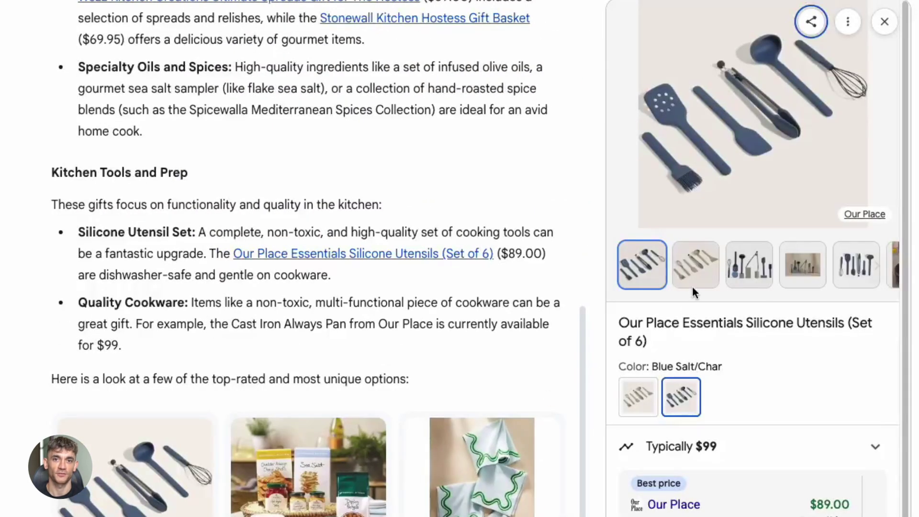
left_click(695, 279)
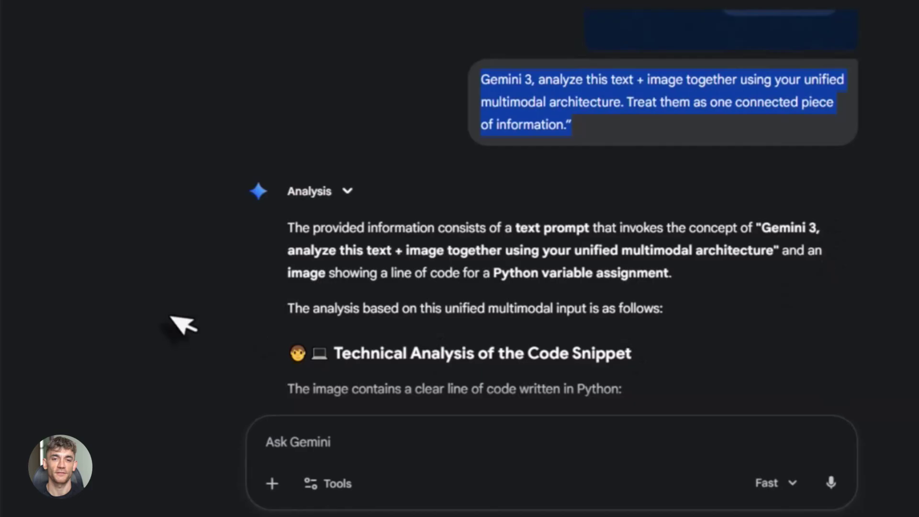
Step: Scroll the my_variable = 5 analysis past Technical Analysis and Multimodal Contextual Interpretation to the Conclusion
scroll(431, 287, "down", 2)
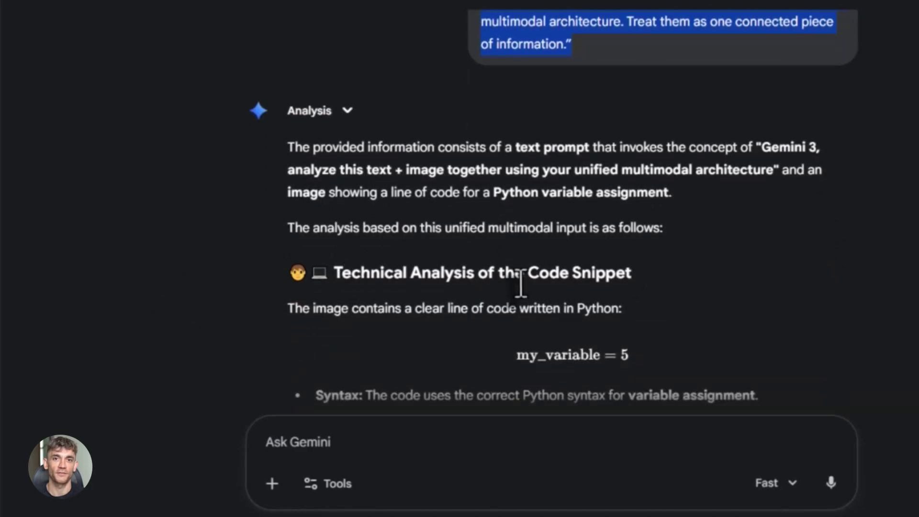
scroll(460, 281, "down", 2)
scroll(491, 298, "down", 2)
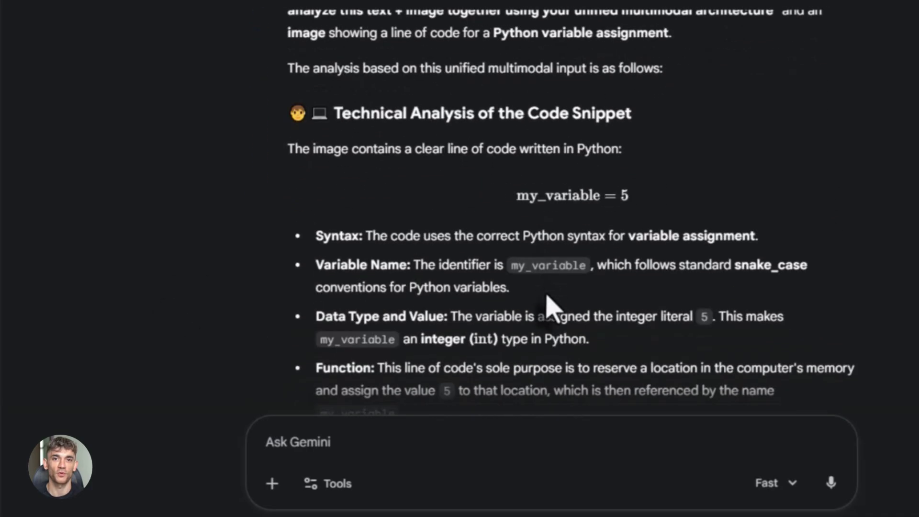
scroll(539, 273, "down", 4)
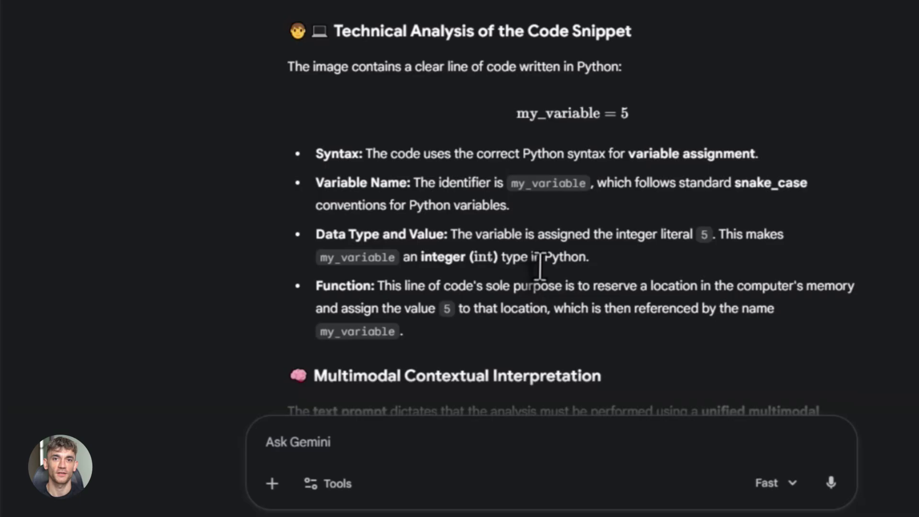
scroll(474, 259, "down", 4)
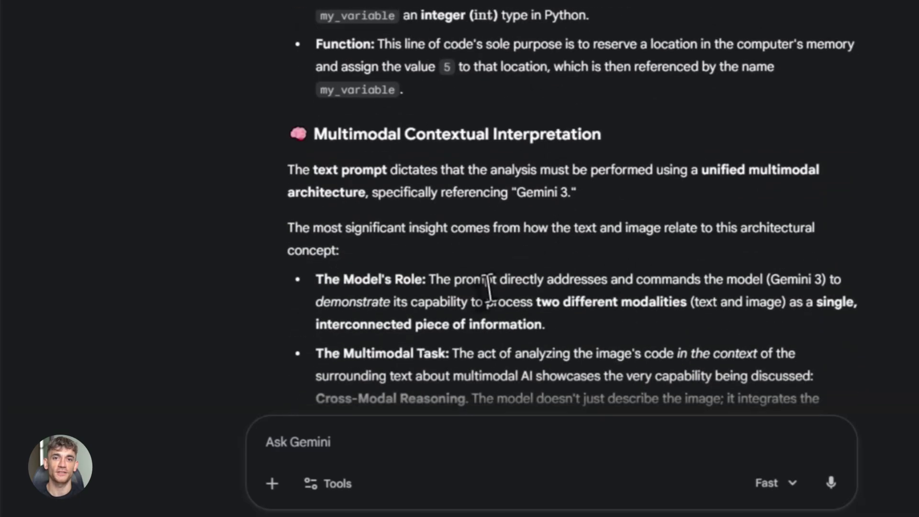
scroll(670, 297, "down", 2)
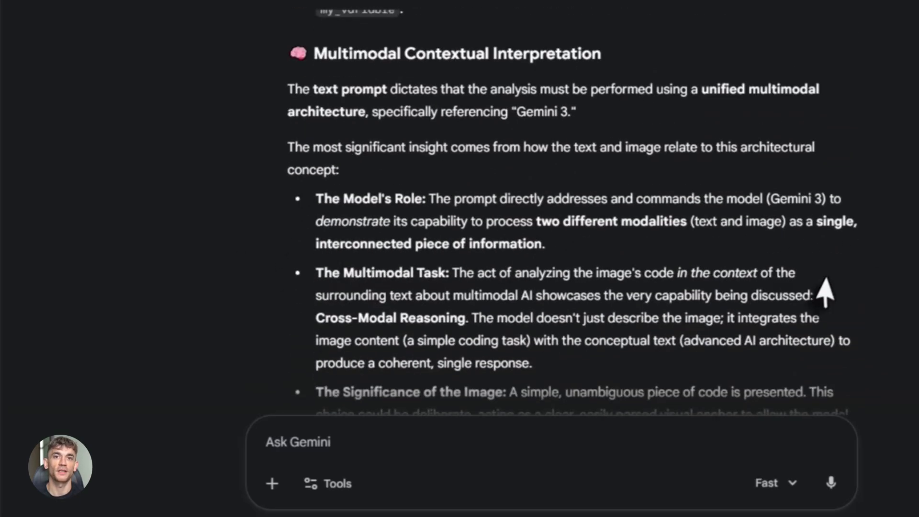
scroll(477, 273, "down", 6)
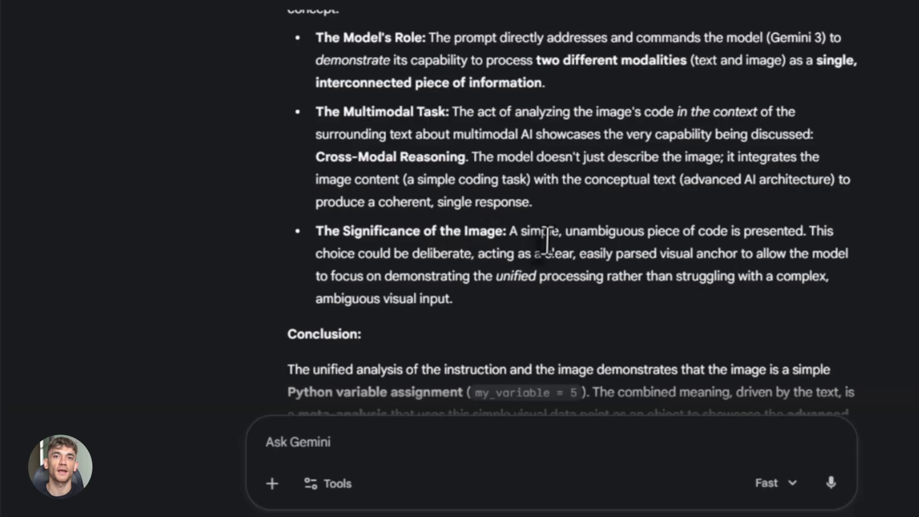
scroll(491, 249, "down", 2)
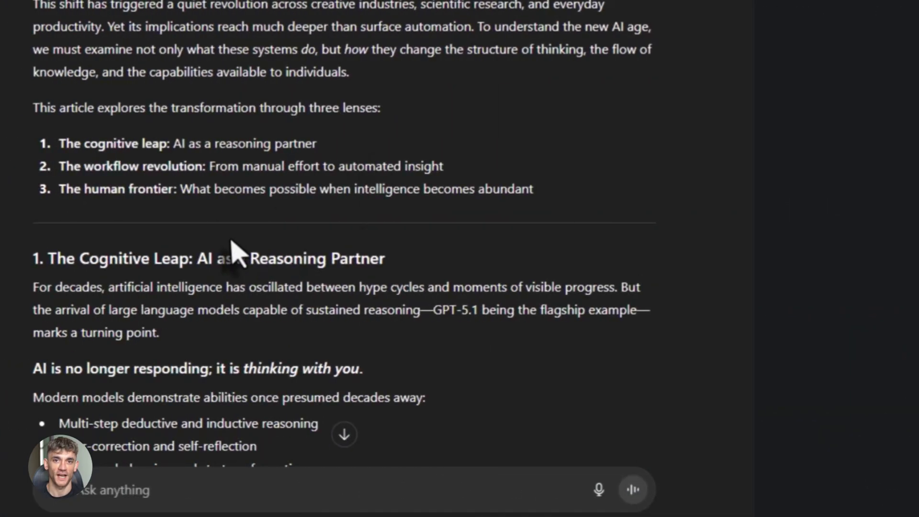
Step: Read down to 'Conclusion: The New Architecture of Intelligence', then highlight the SEO CONTENT SYSTEM (Full Framework) heading
scroll(421, 180, "down", 4)
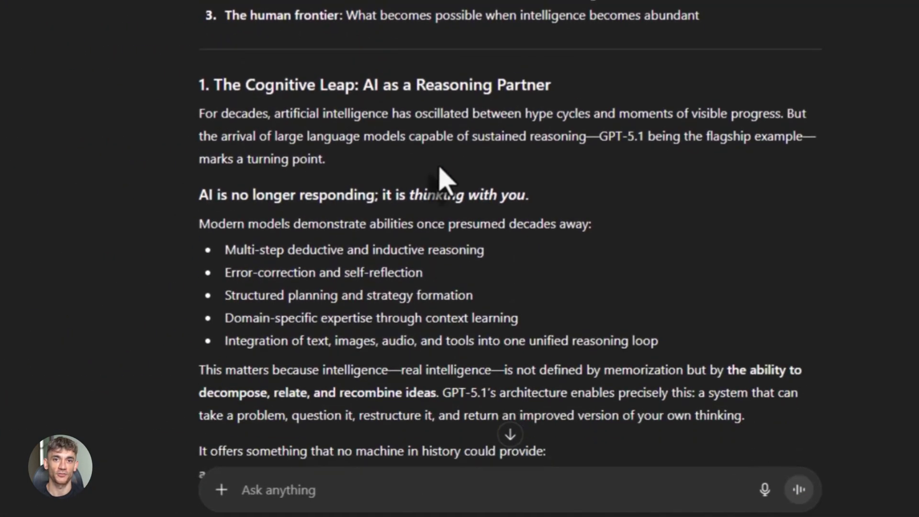
scroll(440, 173, "down", 4)
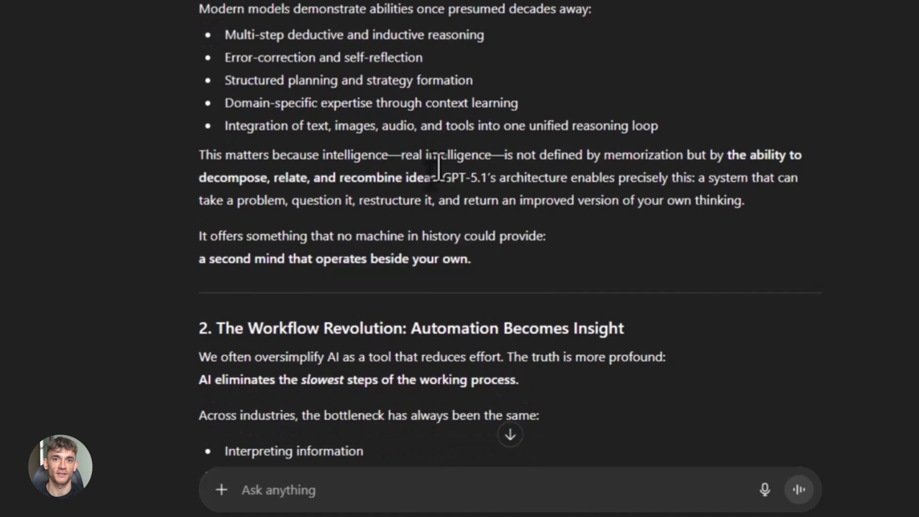
scroll(438, 168, "down", 4)
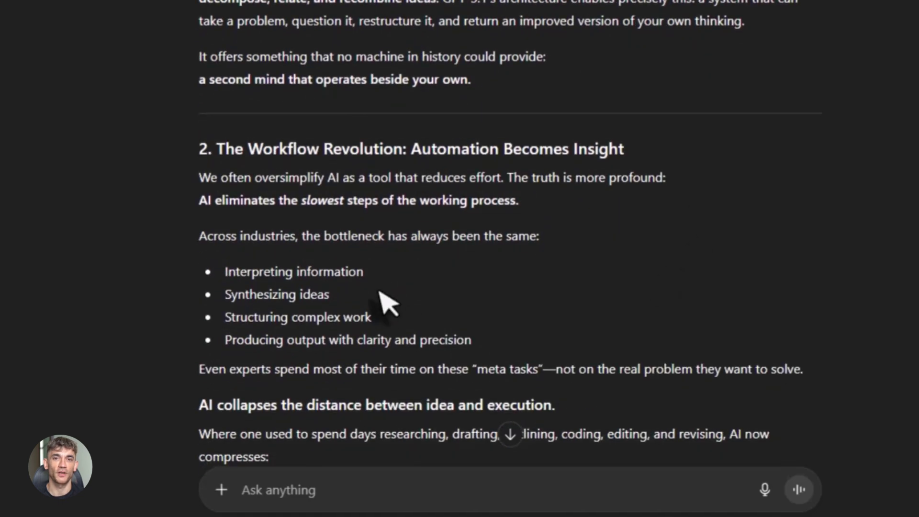
scroll(378, 269, "down", 6)
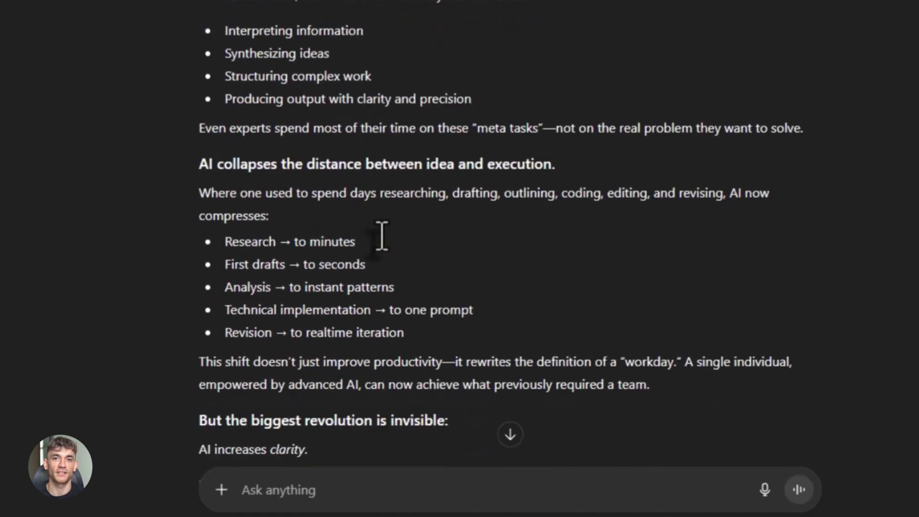
scroll(387, 248, "down", 4)
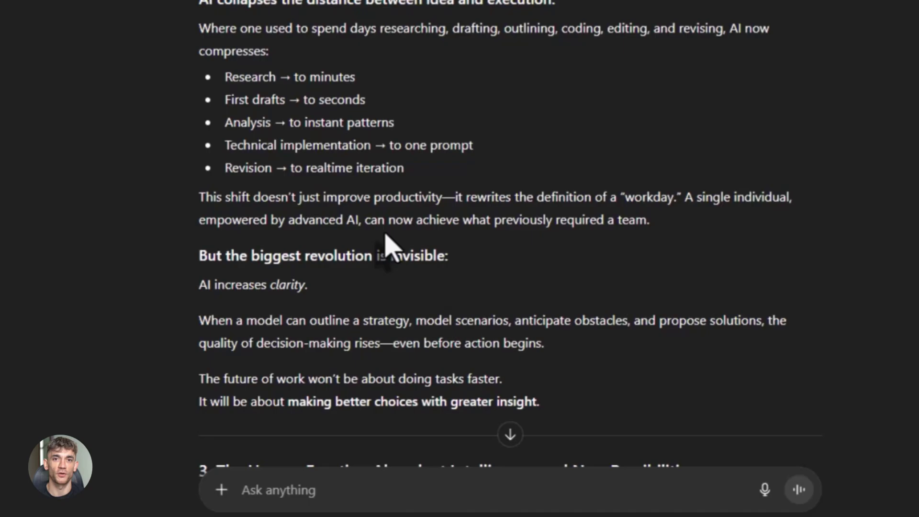
scroll(387, 248, "down", 6)
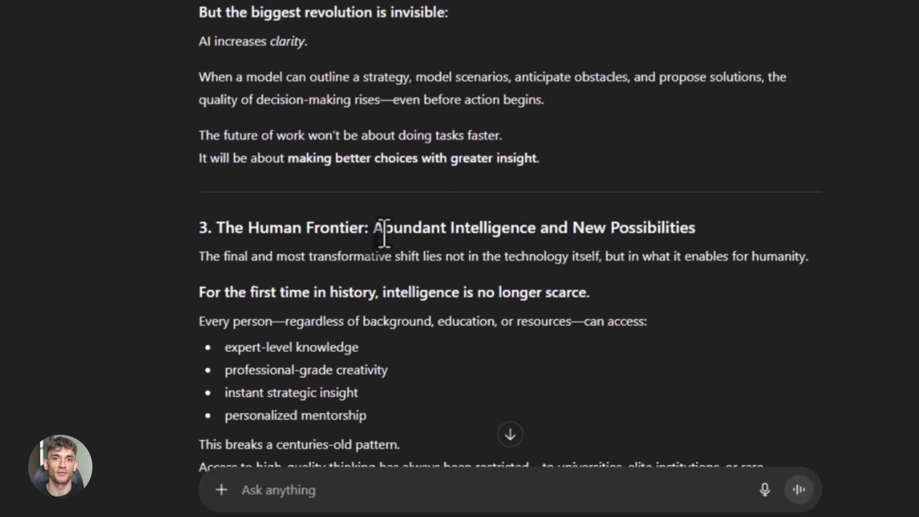
scroll(384, 233, "down", 7)
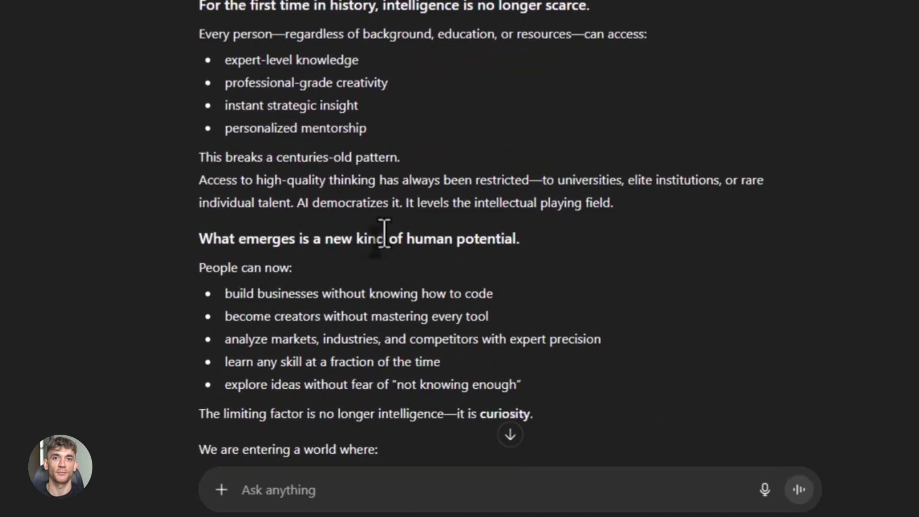
scroll(385, 233, "down", 7)
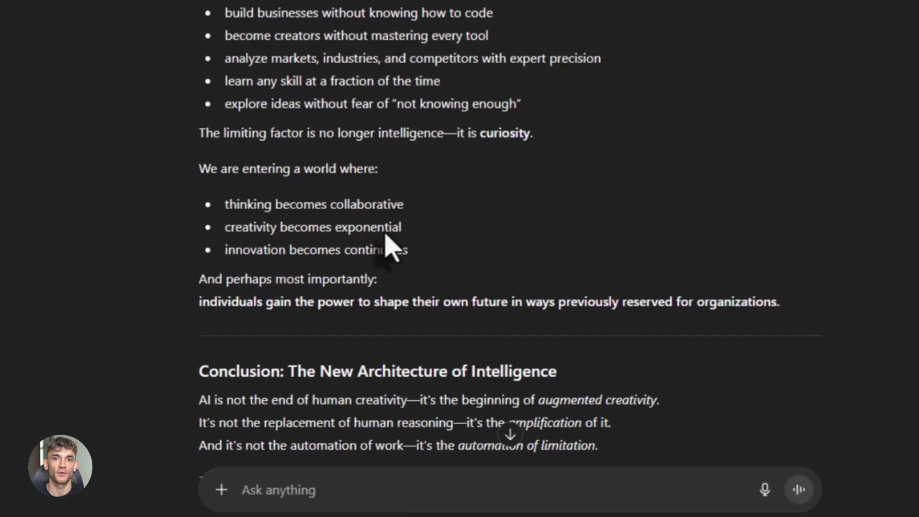
scroll(385, 237, "down", 4)
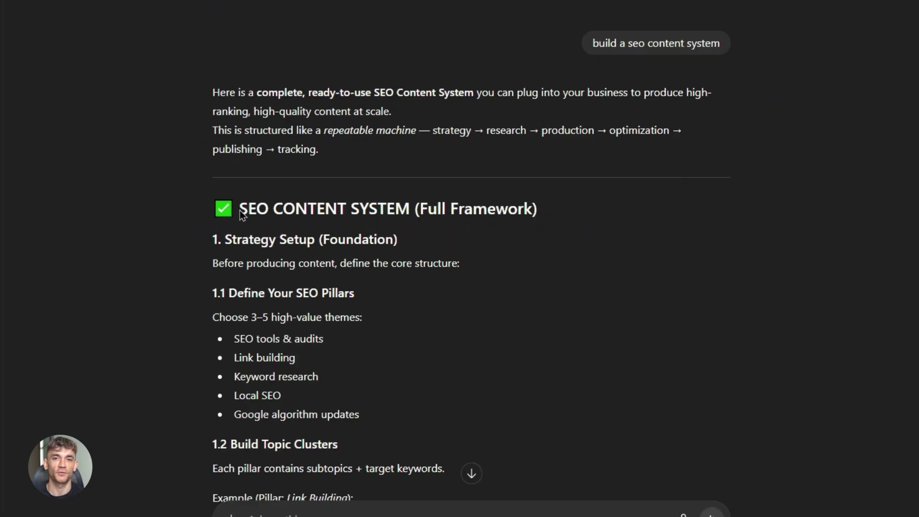
left_click_drag(240, 211, 456, 218)
Step: Scroll past Strategy Setup and Smart Keyword + SERP Research to the Content Production Workflow section
scroll(230, 255, "down", 4)
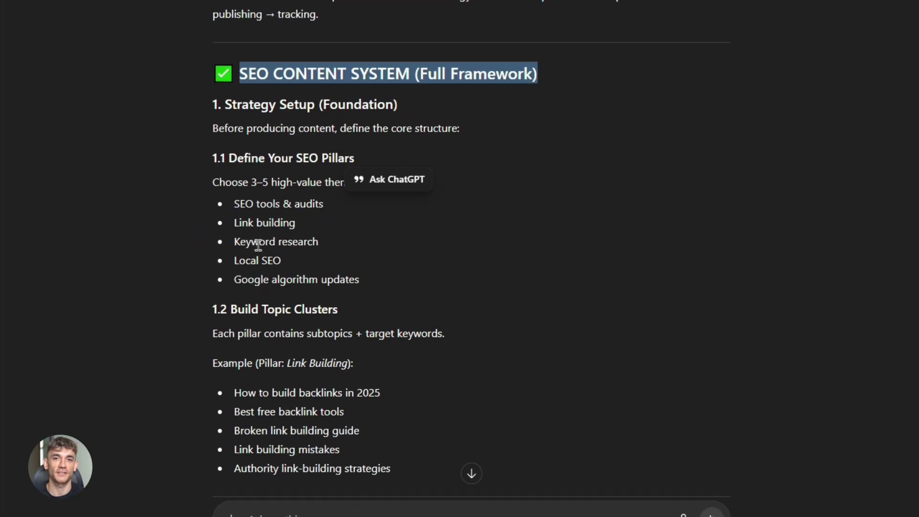
scroll(321, 220, "down", 3)
scroll(265, 222, "down", 1)
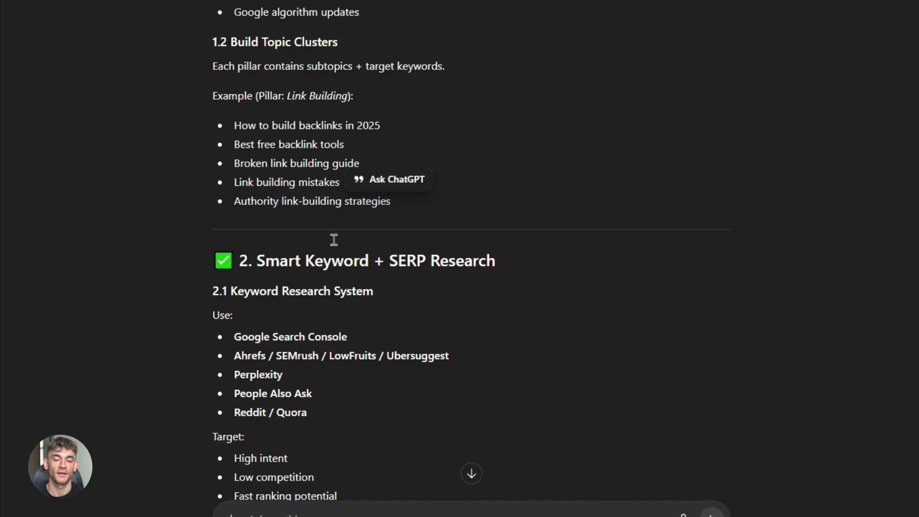
scroll(335, 241, "down", 3)
scroll(334, 241, "down", 7)
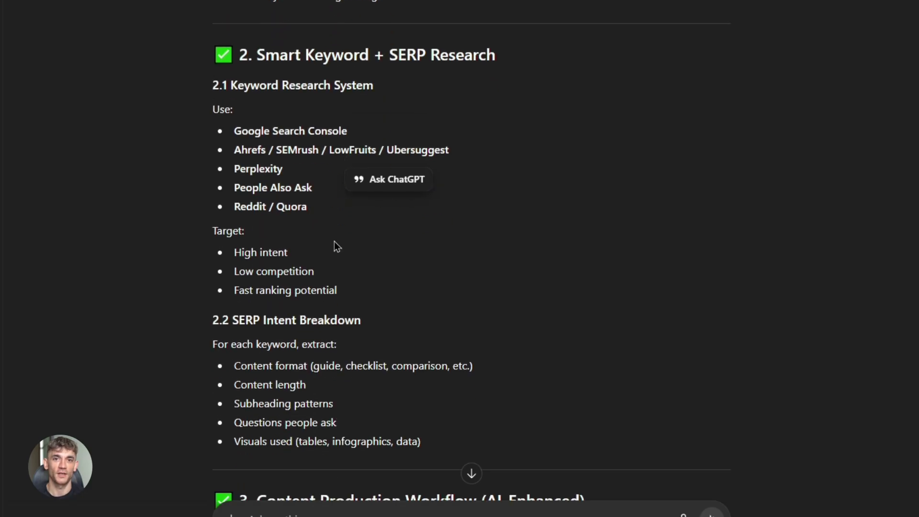
scroll(370, 298, "down", 5)
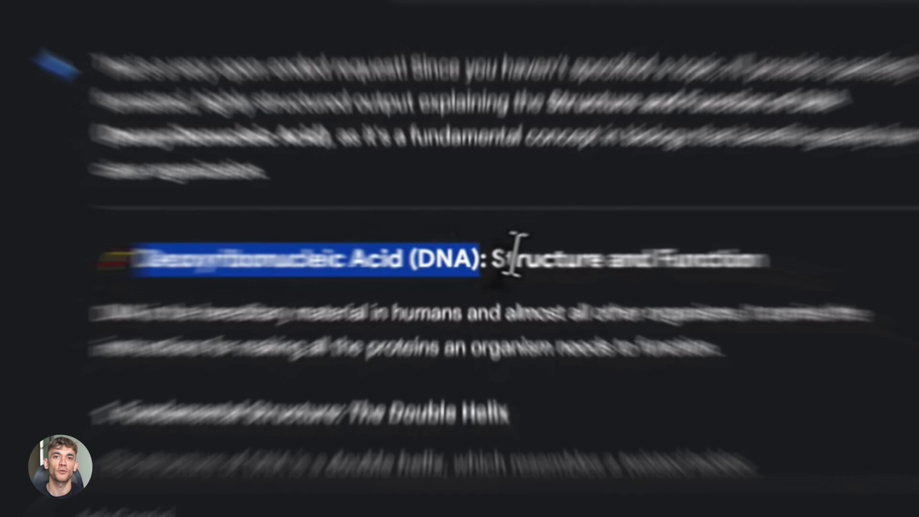
Step: Scroll past the double helix image, highlight the DNA Replication heading, and continue to the replication diagram
scroll(558, 236, "down", 2)
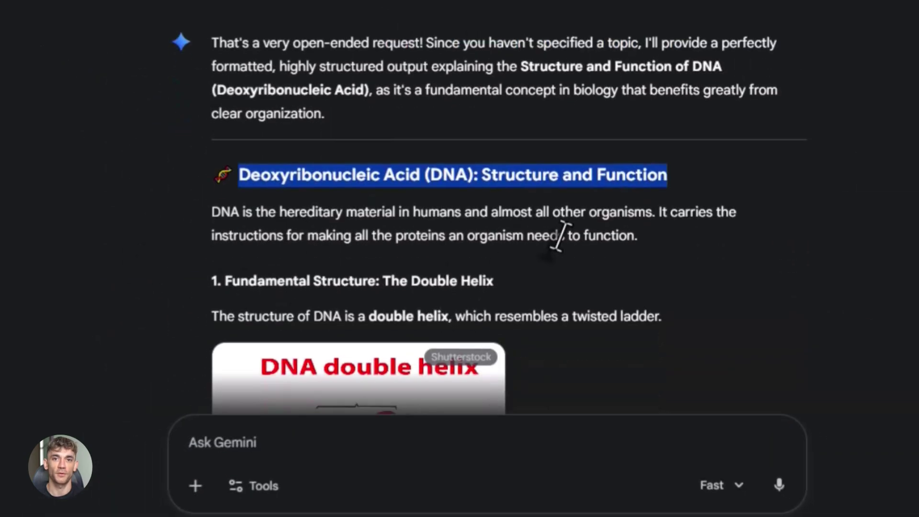
scroll(322, 288, "down", 5)
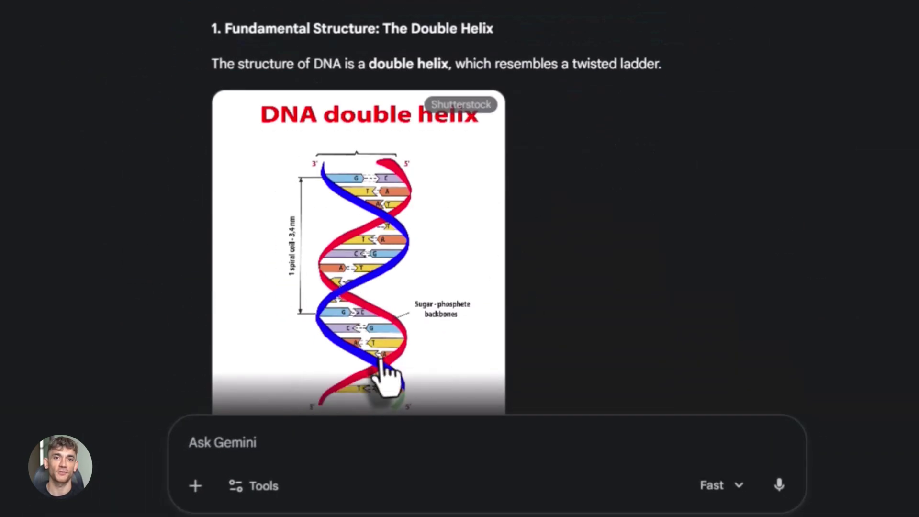
scroll(345, 268, "down", 8)
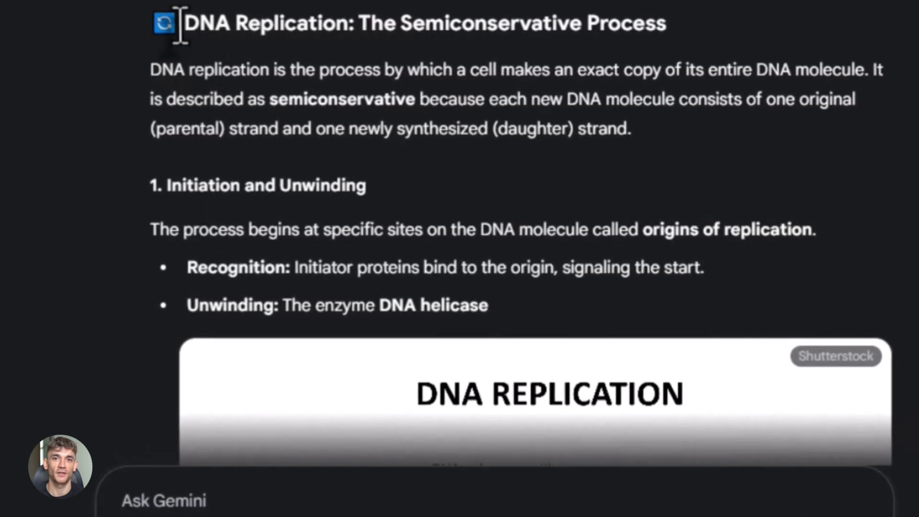
left_click_drag(181, 25, 716, 32)
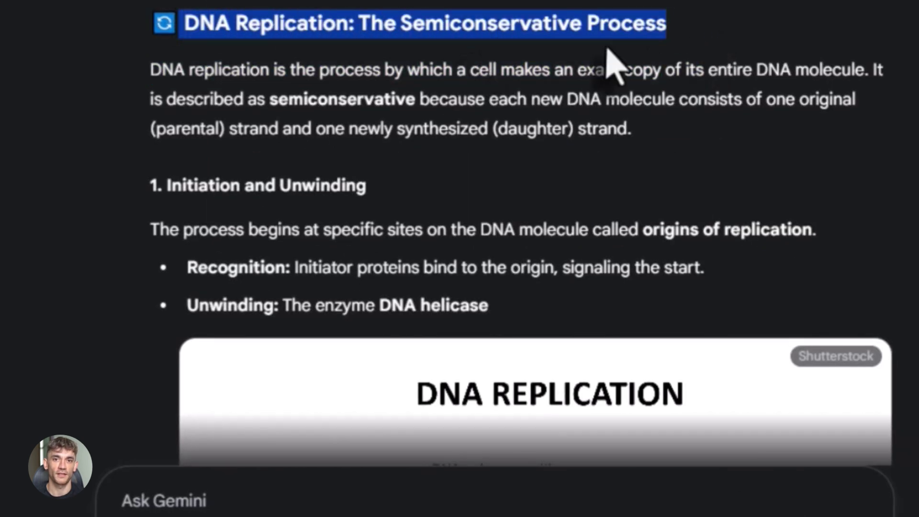
scroll(623, 71, "down", 4)
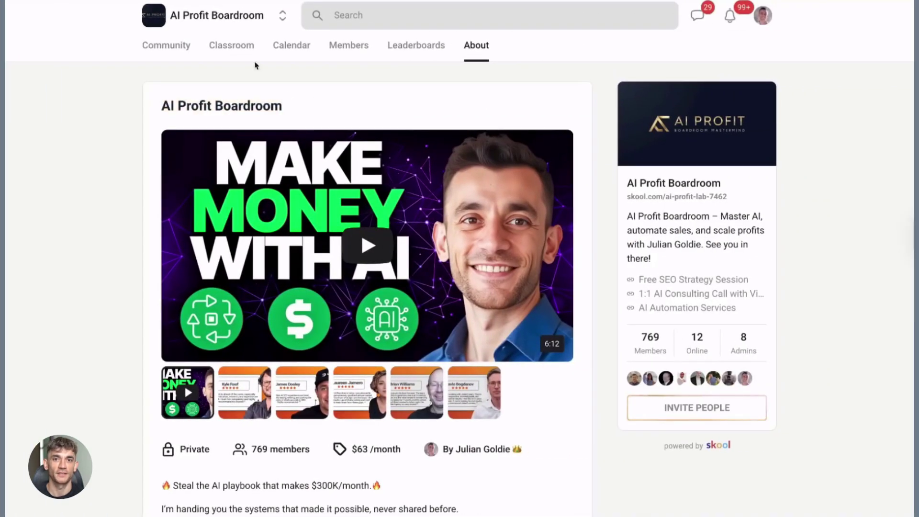
Step: Browse the Classroom courses, open N8N Templates & Workflows, then view and close the Weekly wins! post
left_click(237, 53)
scroll(618, 290, "down", 3)
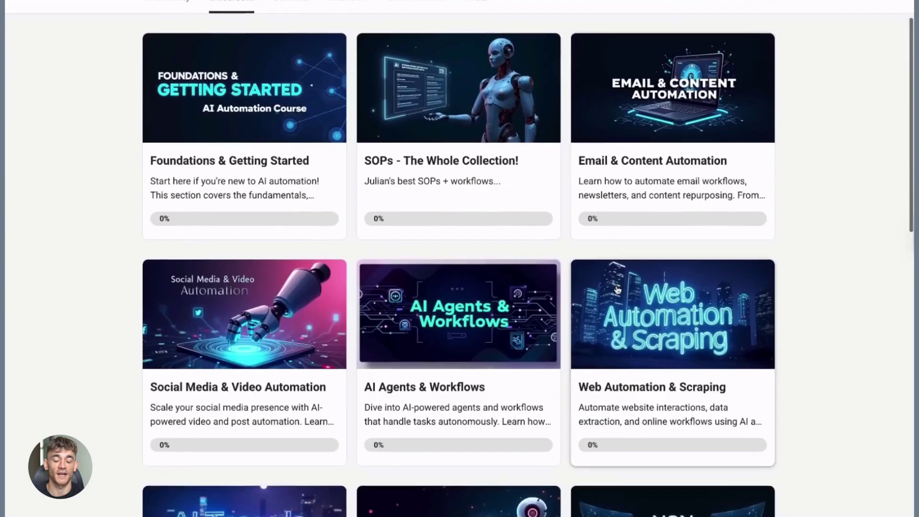
scroll(618, 290, "down", 1)
left_click(657, 362)
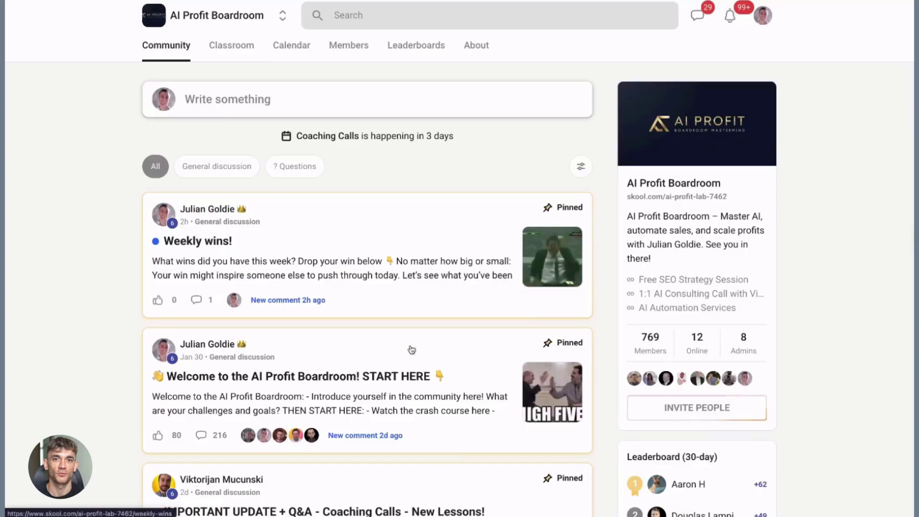
left_click(402, 246)
key("Escape")
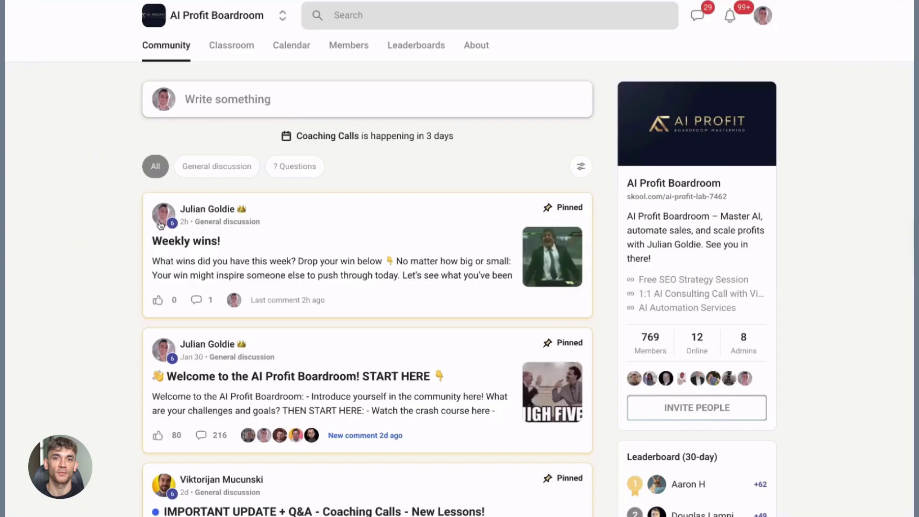